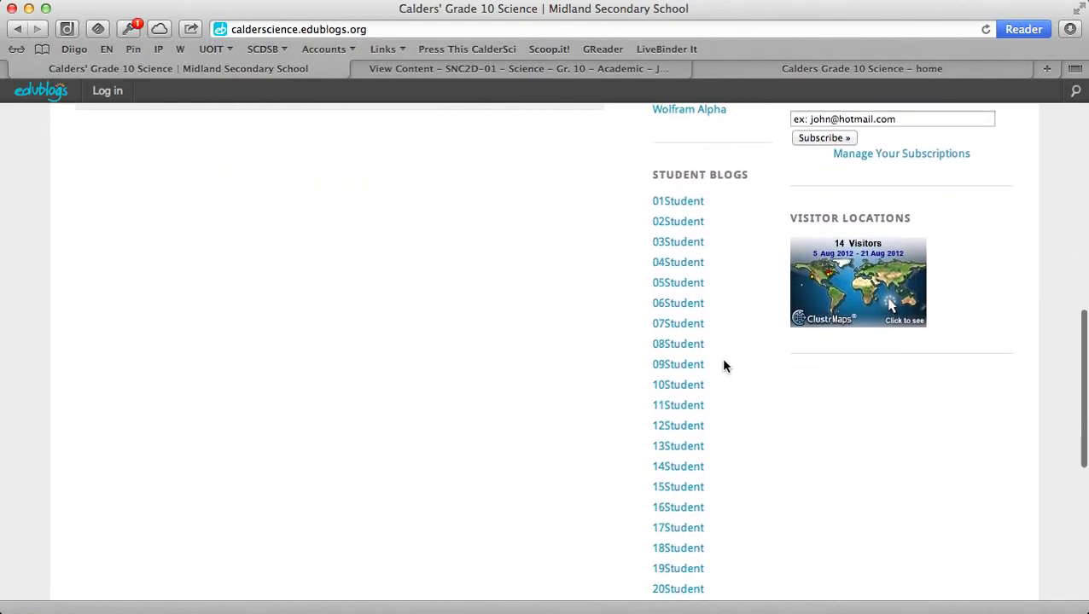
{"action": "scroll", "coordinate": [724, 366], "scroll_direction": "down", "scroll_amount": 6}
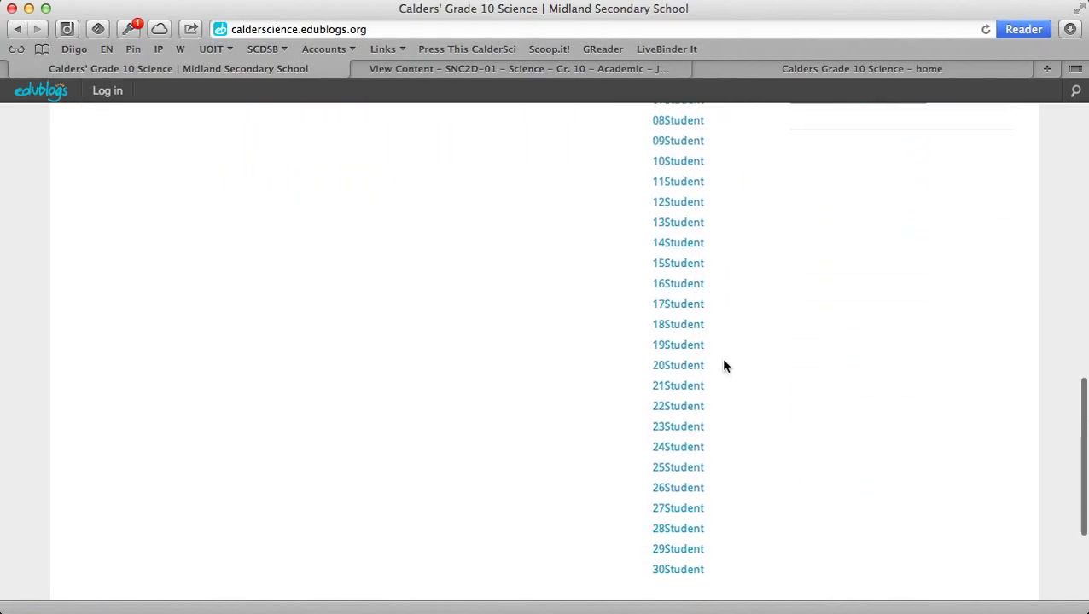
- Open the 01Student blog from the class site's Student Blogs list and scroll through My Blog
{"action": "scroll", "coordinate": [723, 366], "scroll_direction": "up", "scroll_amount": 9}
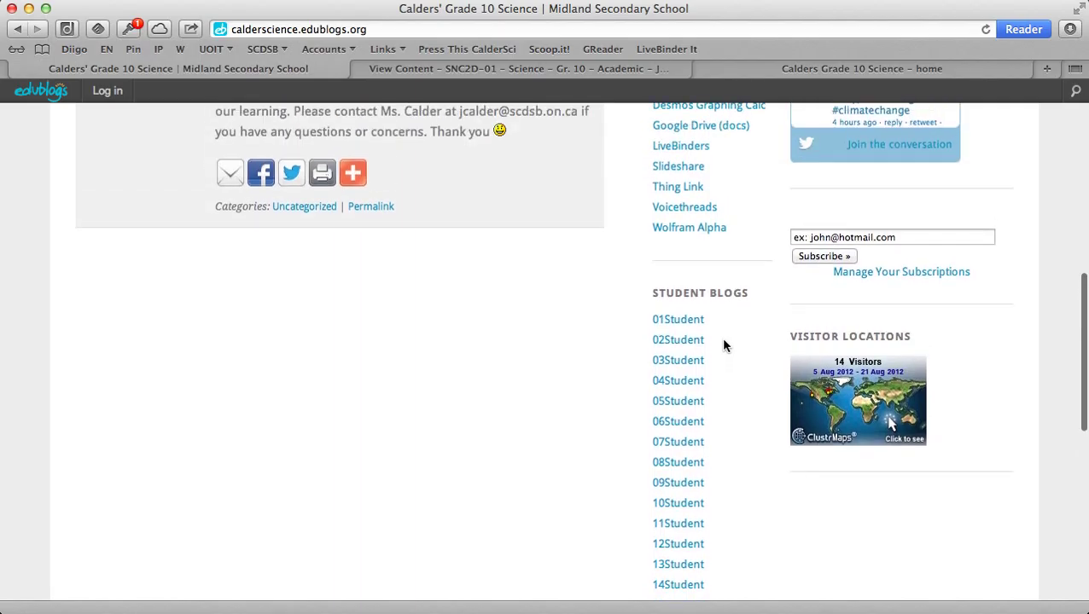
{"action": "left_click", "coordinate": [690, 322]}
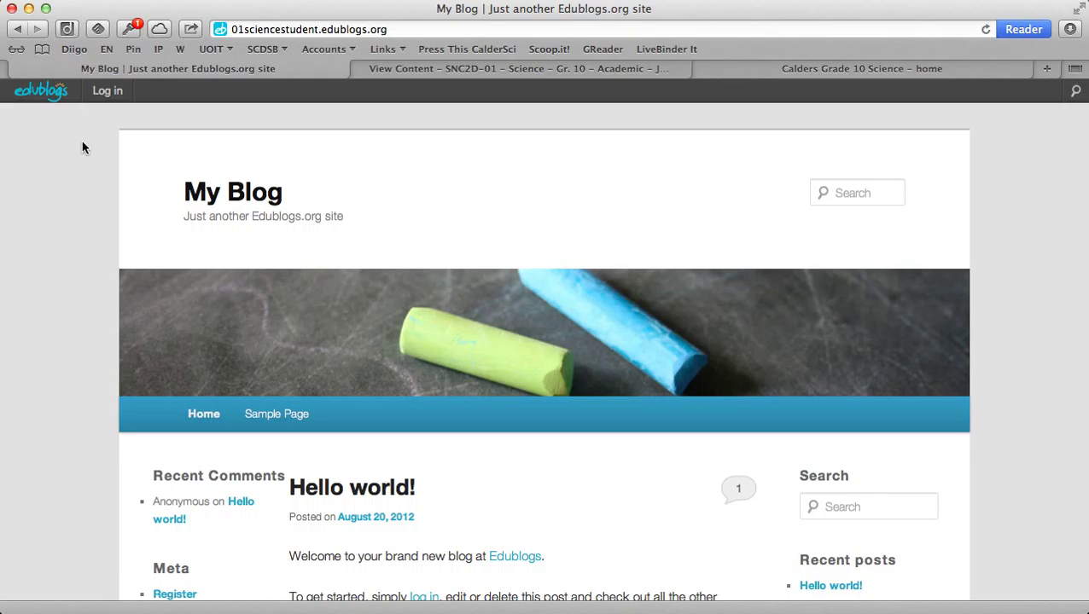
{"action": "scroll", "coordinate": [62, 221], "scroll_direction": "down", "scroll_amount": 10}
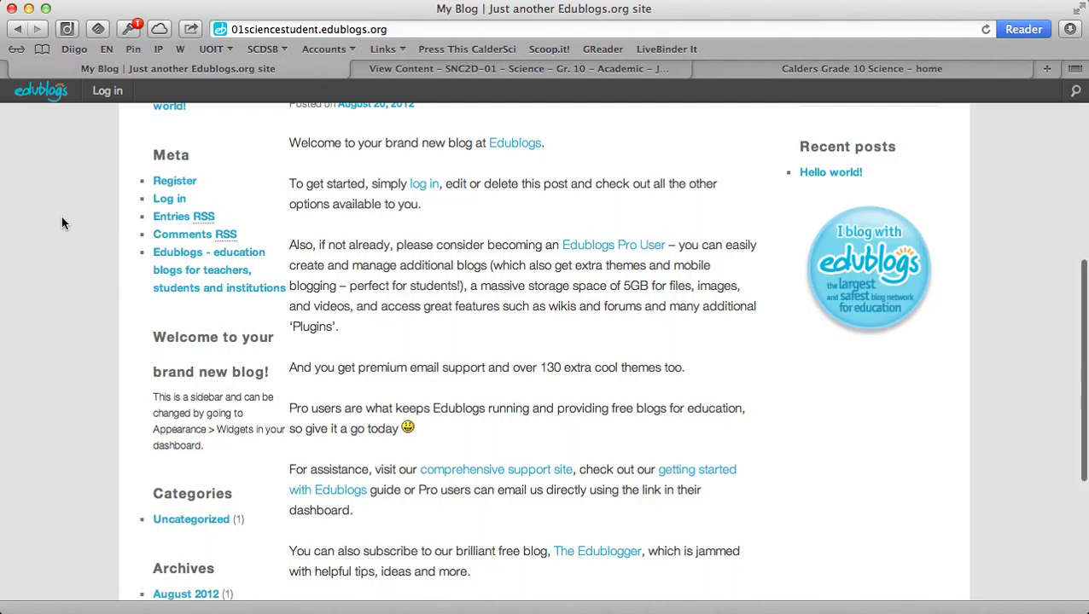
{"action": "scroll", "coordinate": [62, 223], "scroll_direction": "up", "scroll_amount": 1}
{"action": "scroll", "coordinate": [61, 223], "scroll_direction": "up", "scroll_amount": 7}
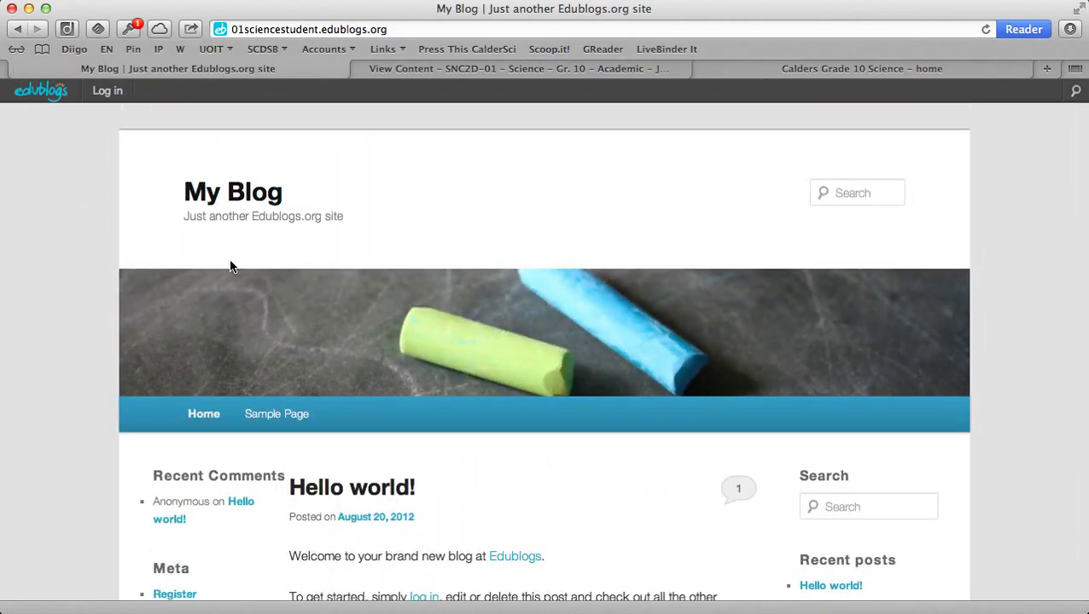
- Log in with the student username and password, declining Safari's offer to save the password
{"action": "left_click", "coordinate": [119, 94]}
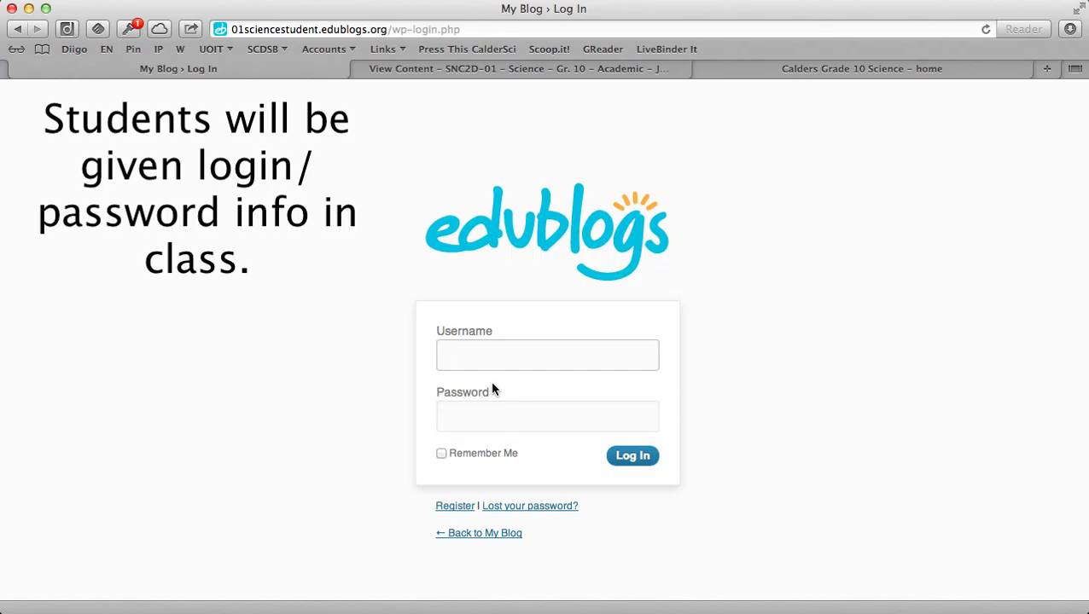
{"action": "type", "text": "01CalderStudent"}
{"action": "key", "text": "Tab"}
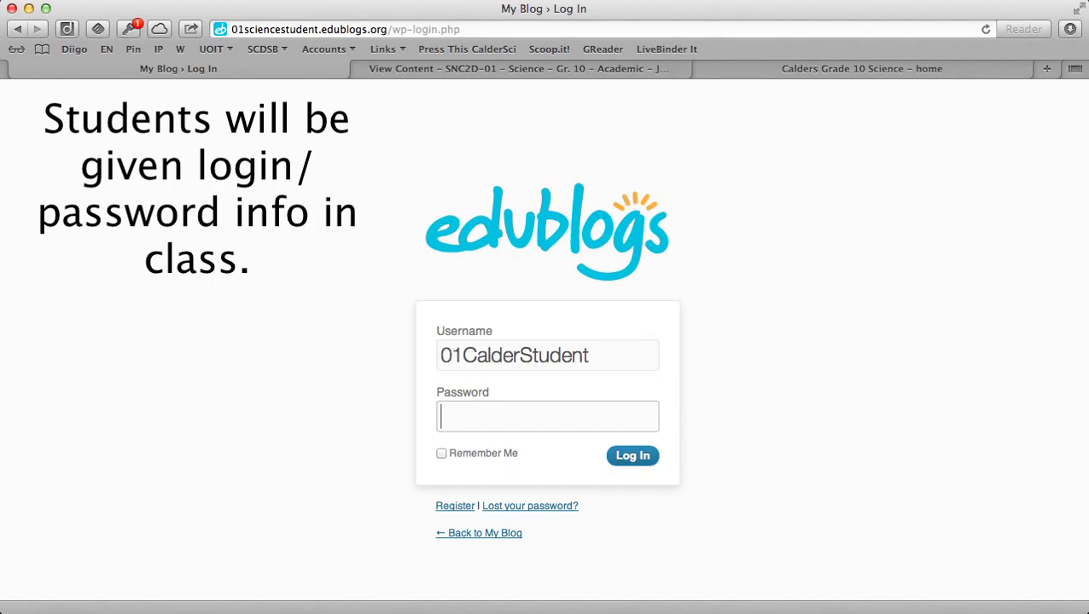
{"action": "type", "text": "***********"}
{"action": "key", "text": "Return"}
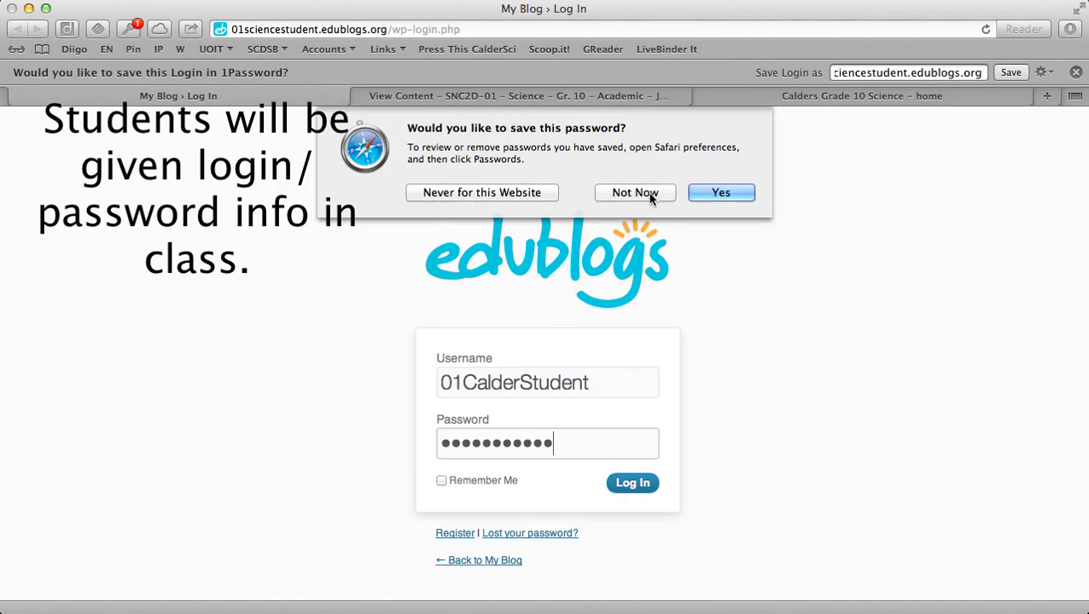
{"action": "left_click", "coordinate": [648, 192]}
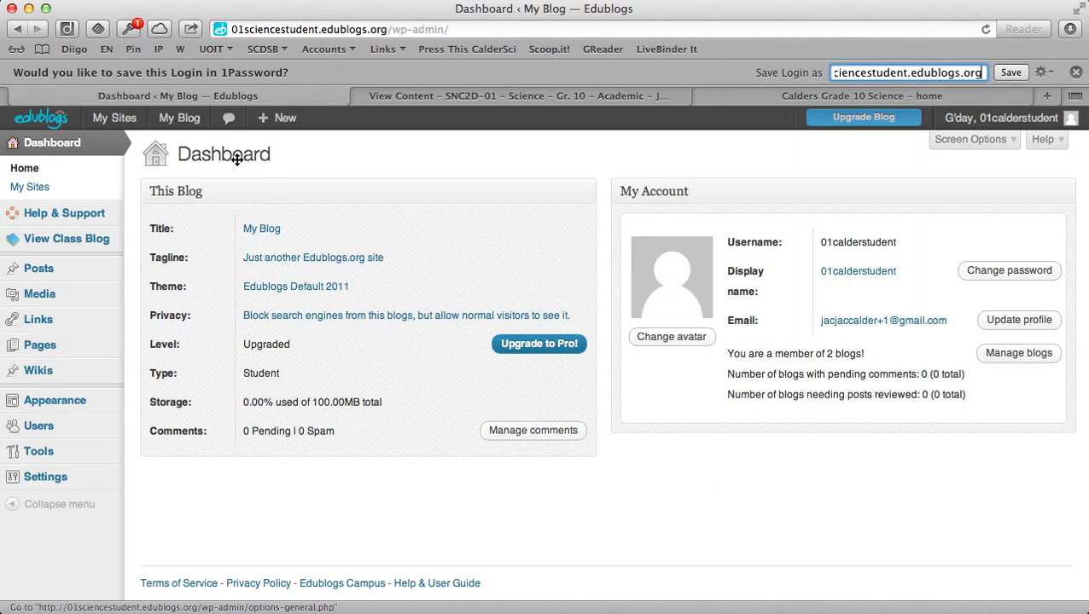
{"action": "left_click", "coordinate": [187, 121]}
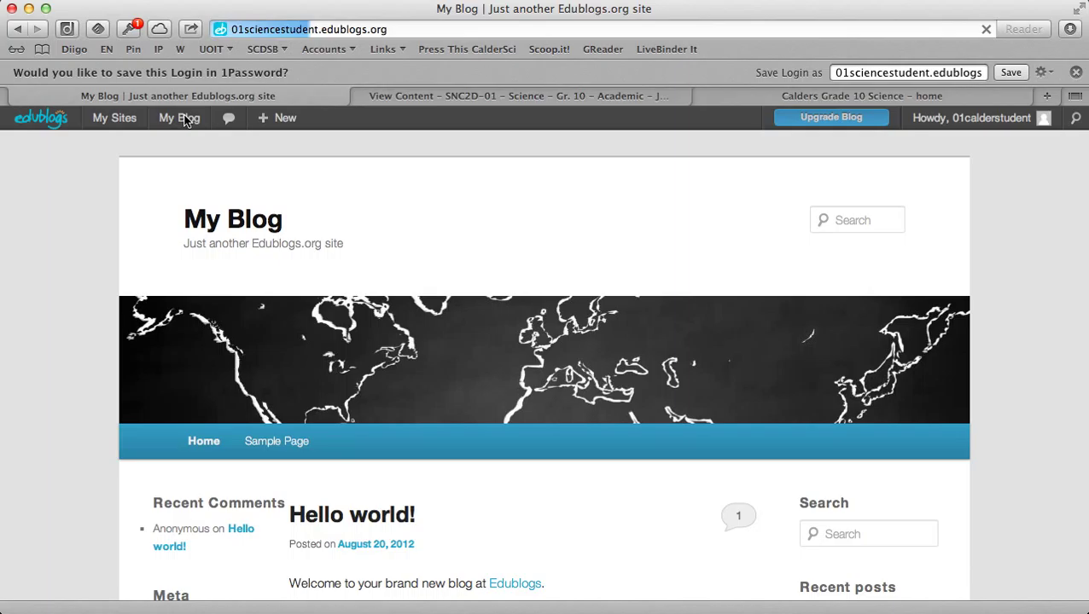
{"action": "scroll", "coordinate": [439, 278], "scroll_direction": "down", "scroll_amount": 5}
{"action": "scroll", "coordinate": [439, 279], "scroll_direction": "up", "scroll_amount": 5}
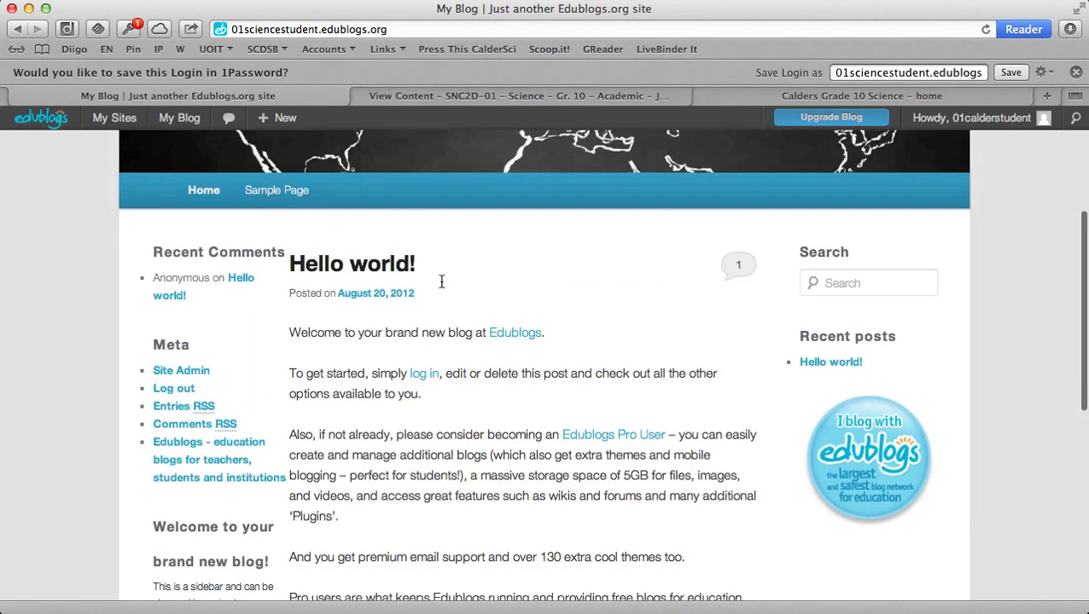
{"action": "mouse_move", "coordinate": [187, 115]}
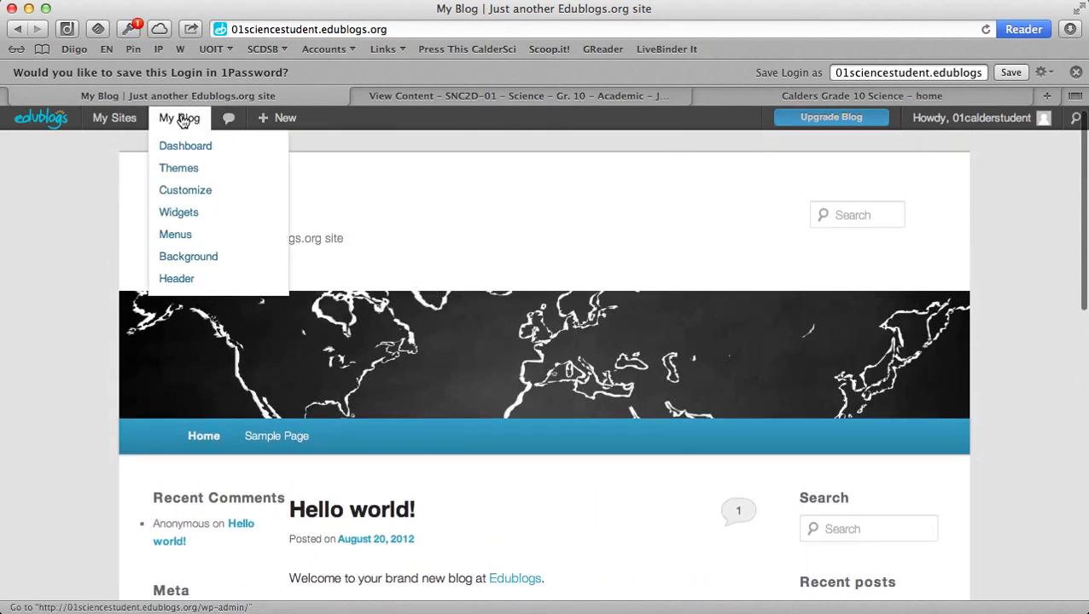
{"action": "left_click", "coordinate": [180, 151]}
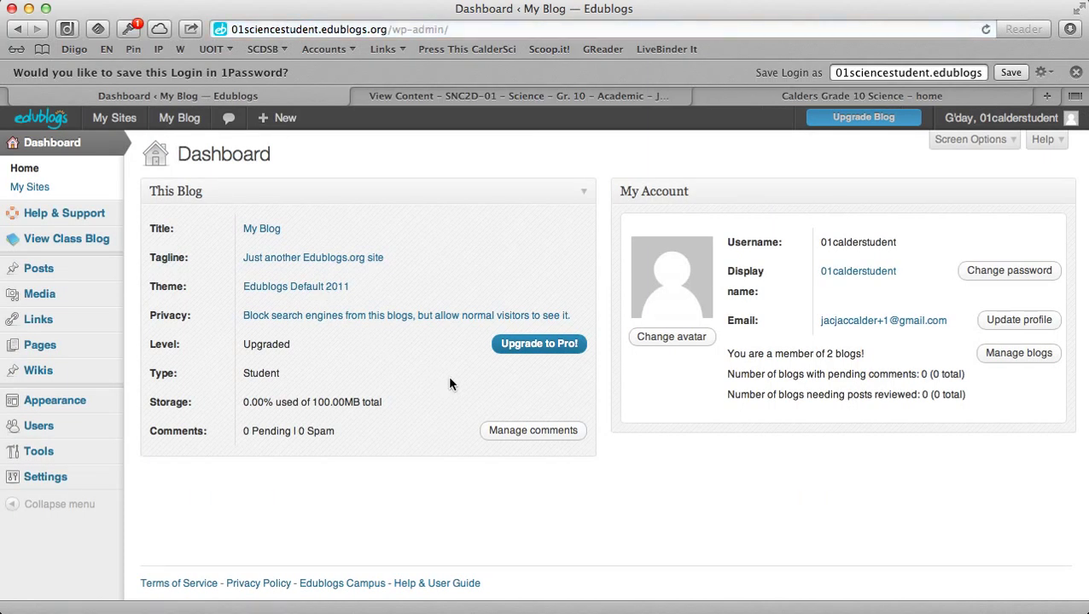
{"action": "mouse_move", "coordinate": [70, 411]}
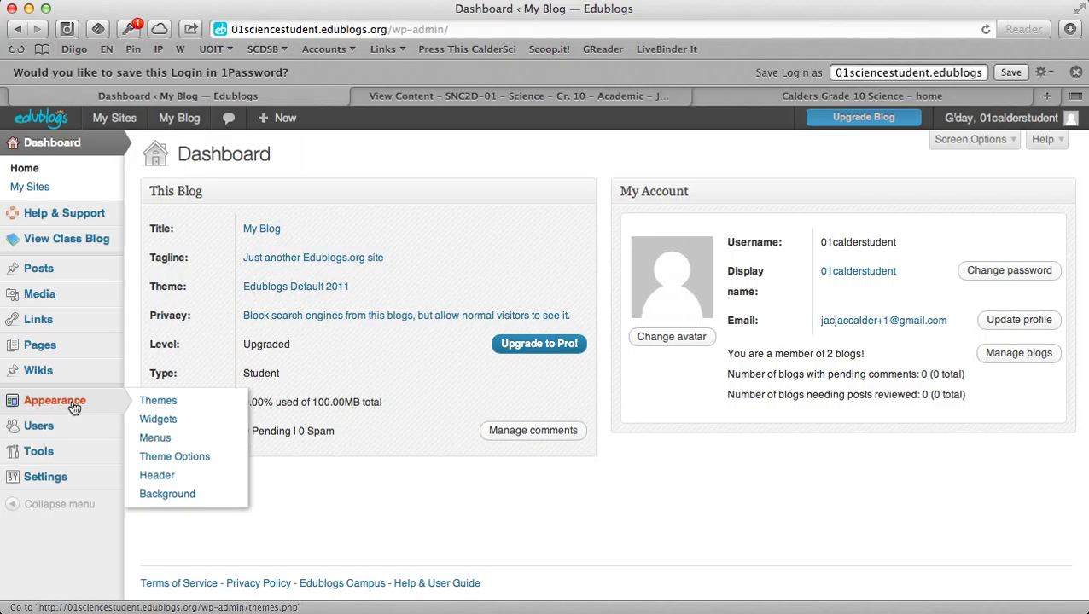
- Open Appearance > Themes and scroll through the grid of available themes
{"action": "left_click", "coordinate": [161, 403]}
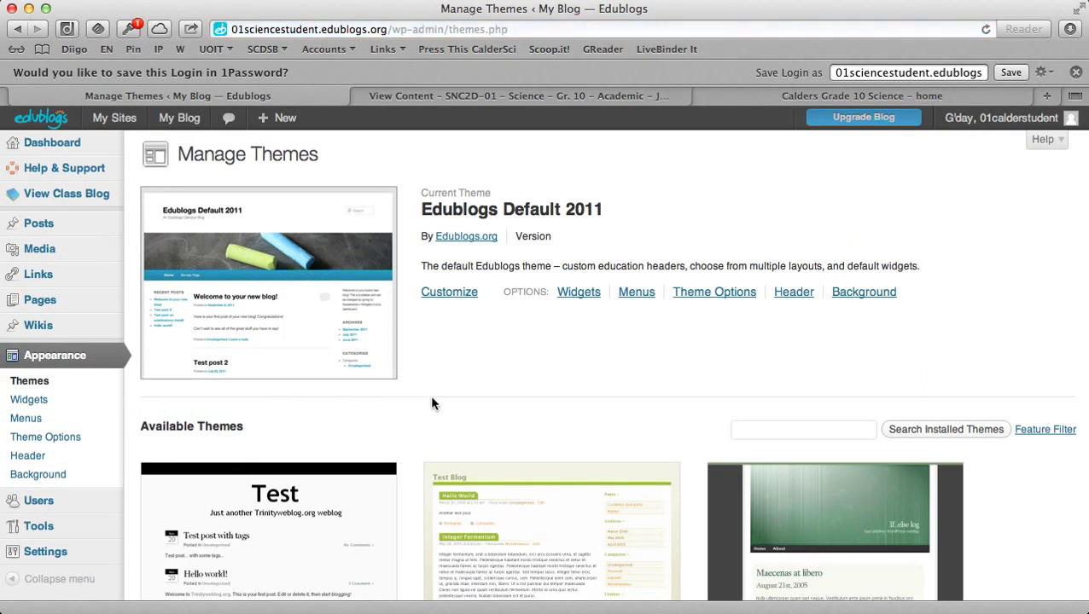
{"action": "scroll", "coordinate": [488, 368], "scroll_direction": "down", "scroll_amount": 1}
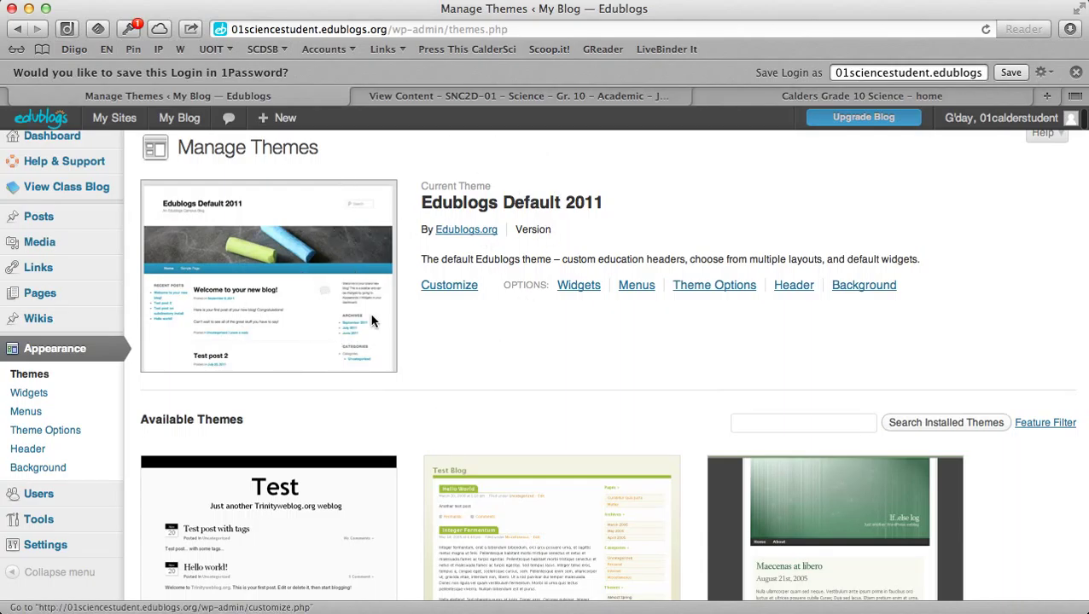
{"action": "scroll", "coordinate": [575, 338], "scroll_direction": "down", "scroll_amount": 8}
{"action": "scroll", "coordinate": [576, 340], "scroll_direction": "down", "scroll_amount": 15}
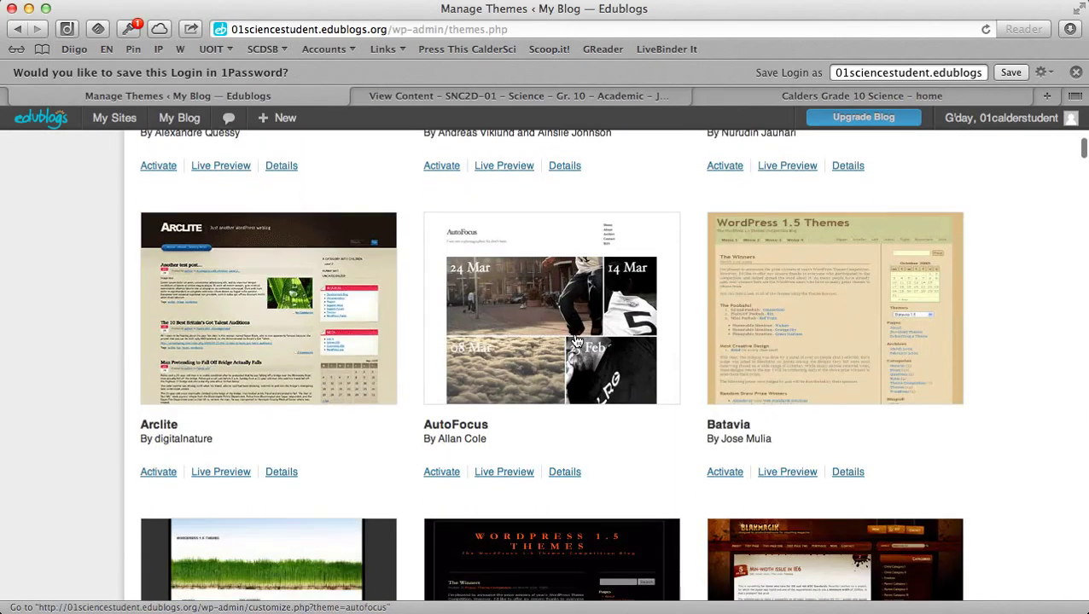
{"action": "scroll", "coordinate": [575, 340], "scroll_direction": "up", "scroll_amount": 20}
{"action": "scroll", "coordinate": [575, 340], "scroll_direction": "down", "scroll_amount": 6}
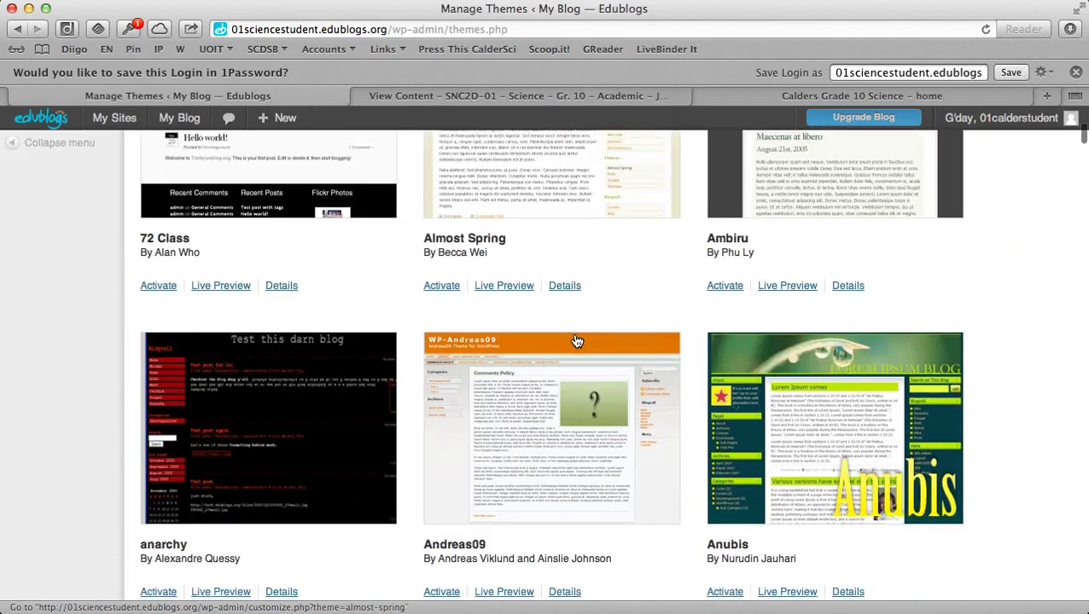
{"action": "scroll", "coordinate": [575, 339], "scroll_direction": "up", "scroll_amount": 2}
{"action": "scroll", "coordinate": [573, 338], "scroll_direction": "up", "scroll_amount": 1}
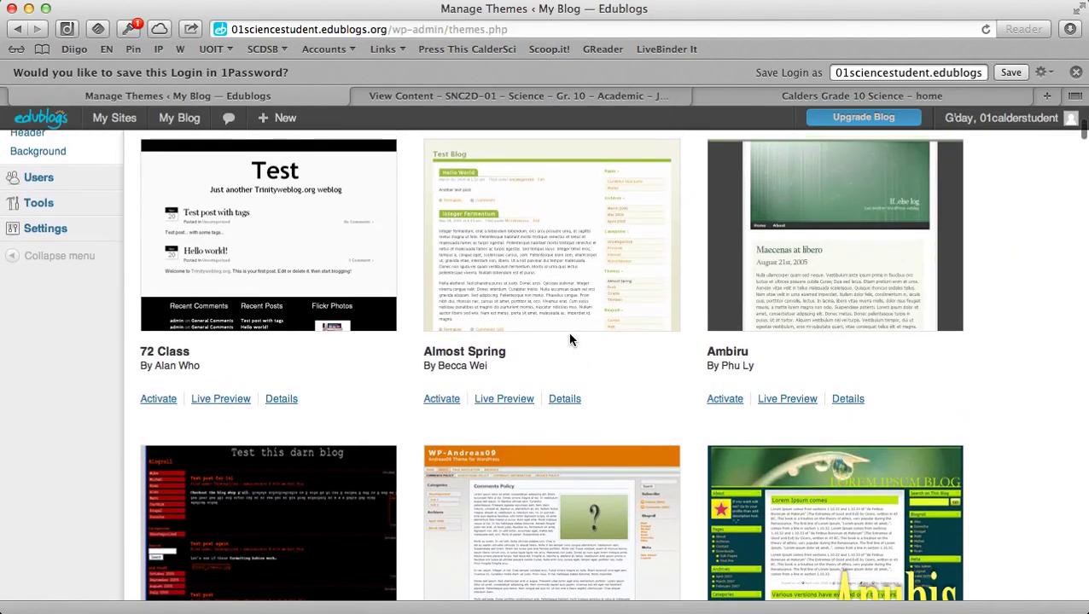
- Live-preview the Almost Spring theme, then cancel to keep Edublogs Default 2011
{"action": "left_click", "coordinate": [486, 399]}
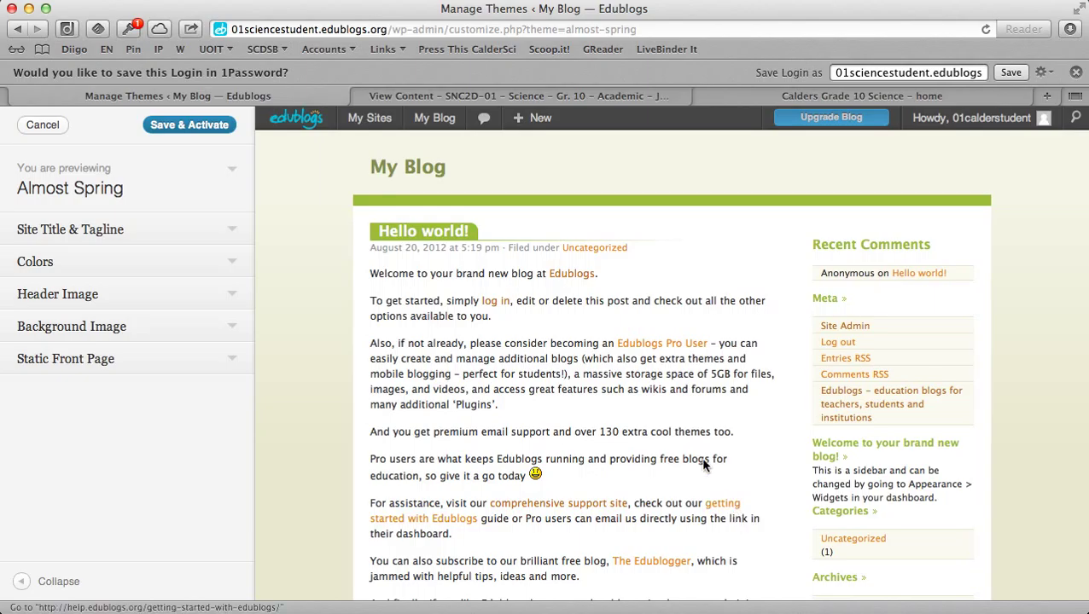
{"action": "left_click", "coordinate": [49, 126]}
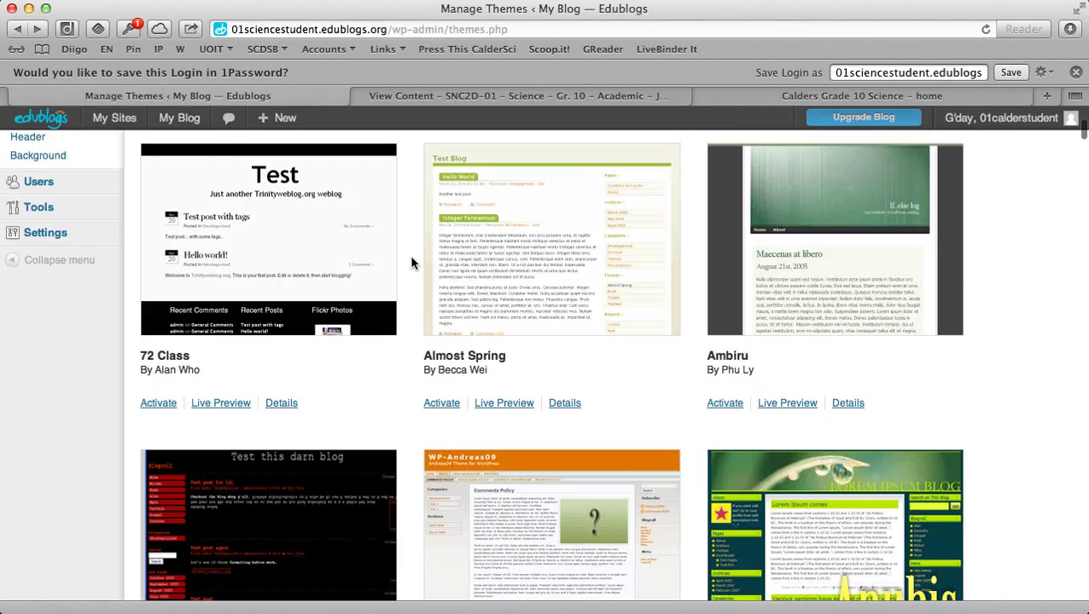
{"action": "scroll", "coordinate": [408, 264], "scroll_direction": "up", "scroll_amount": 5}
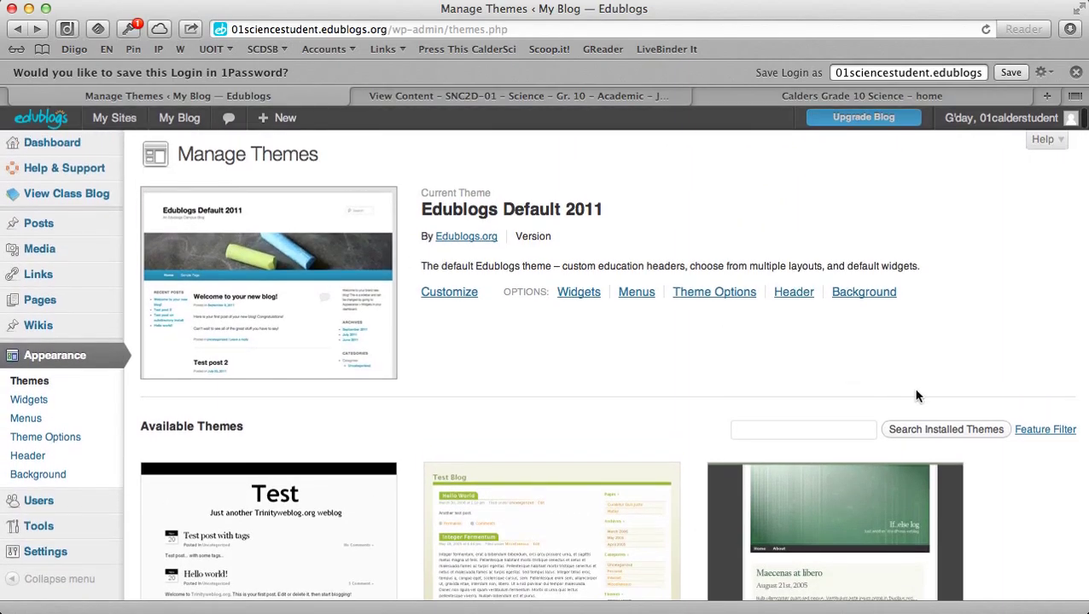
{"action": "scroll", "coordinate": [913, 395], "scroll_direction": "down", "scroll_amount": 3}
{"action": "scroll", "coordinate": [906, 394], "scroll_direction": "up", "scroll_amount": 3}
- On the Widgets page, expand and collapse the welcome Text widget and the 3 Col Right Sidebar
{"action": "left_click", "coordinate": [578, 292]}
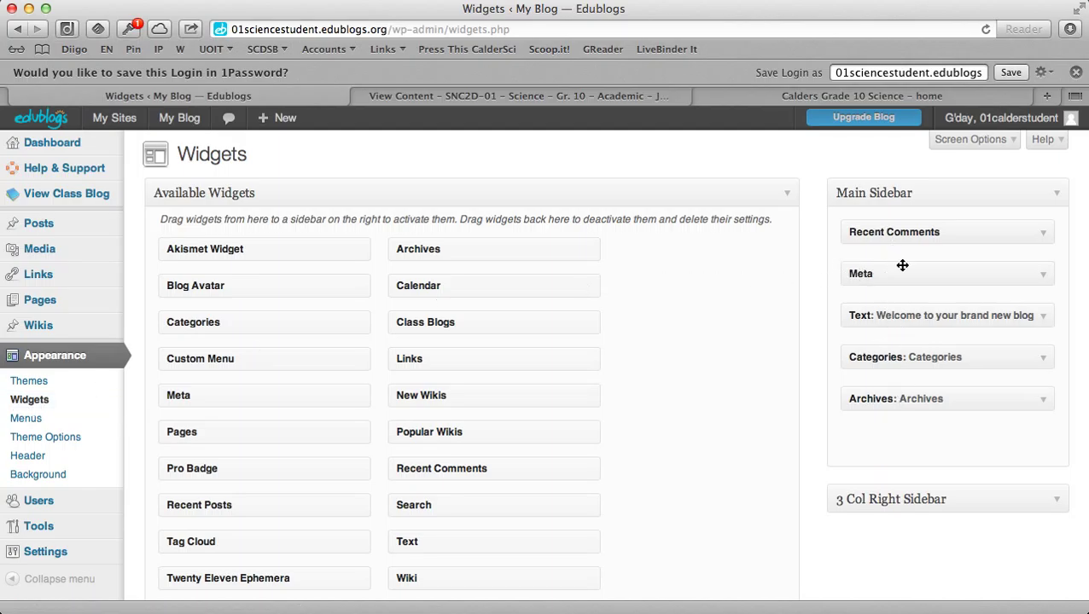
{"action": "left_click", "coordinate": [1043, 317]}
{"action": "scroll", "coordinate": [822, 378], "scroll_direction": "down", "scroll_amount": 1}
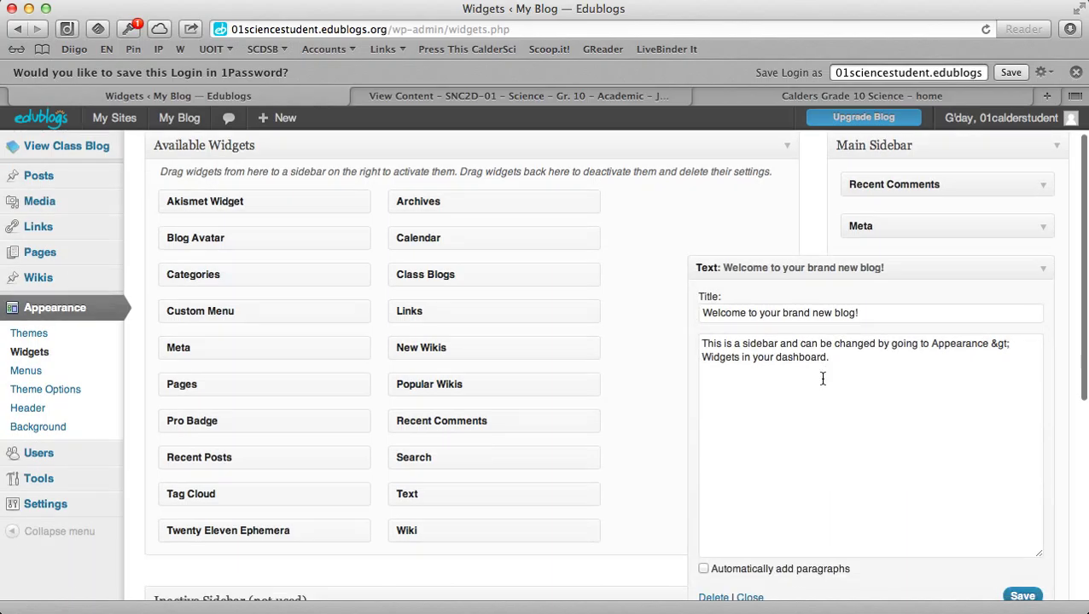
{"action": "scroll", "coordinate": [822, 379], "scroll_direction": "down", "scroll_amount": 2}
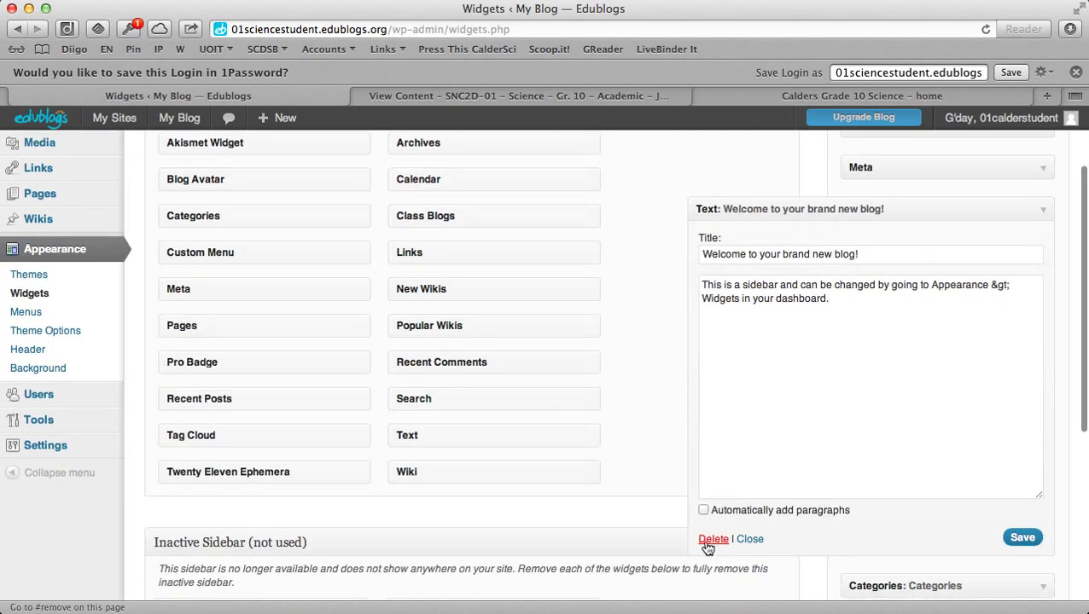
{"action": "left_click", "coordinate": [749, 539]}
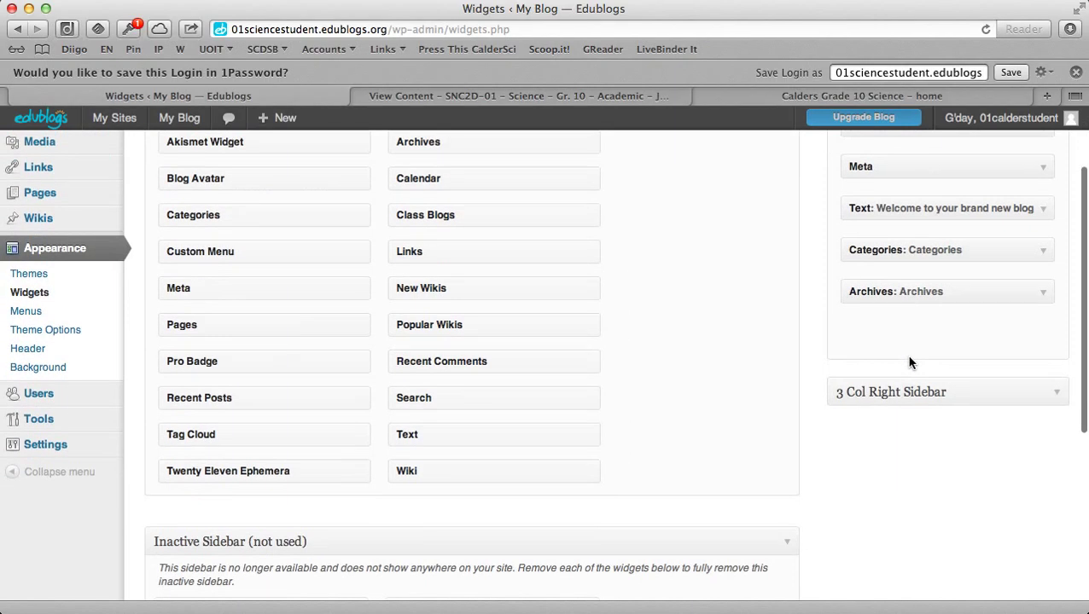
{"action": "left_click", "coordinate": [1056, 394]}
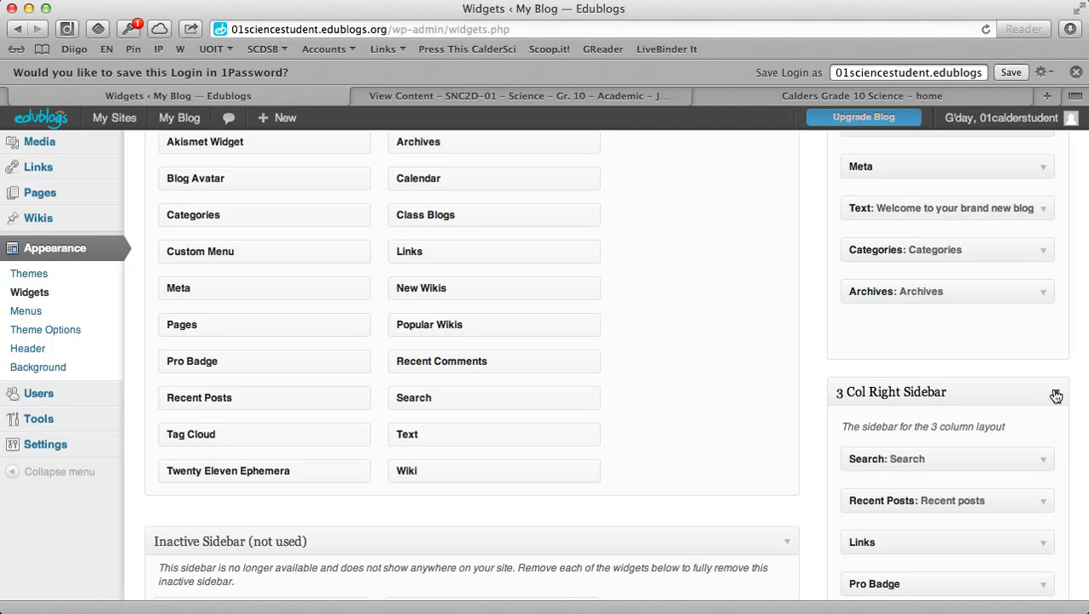
{"action": "left_click", "coordinate": [1056, 396]}
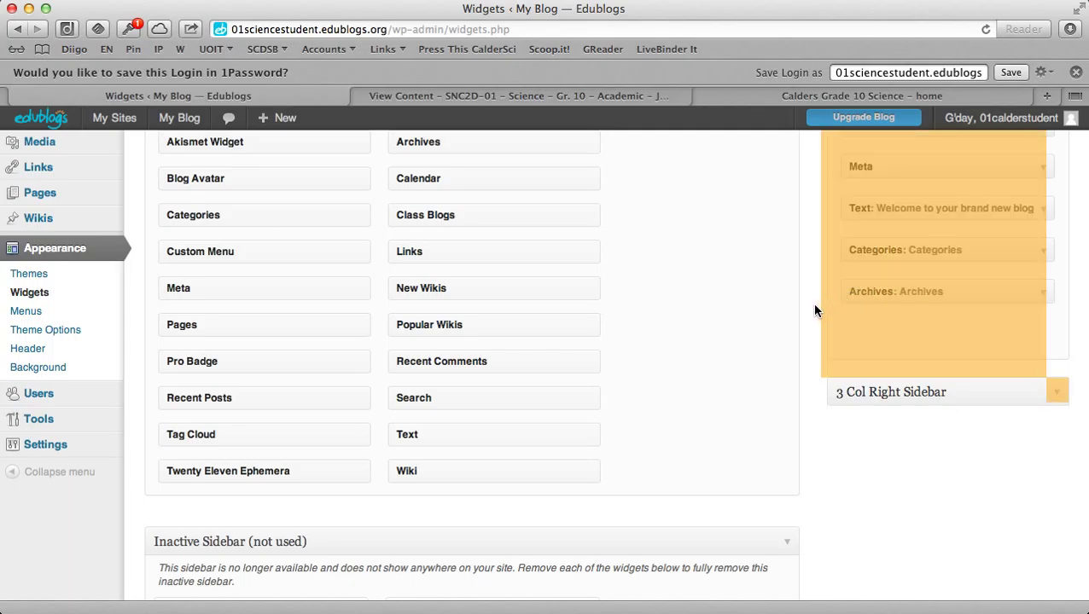
- Demonstrate dragging Class Blogs toward the Main Sidebar without actually adding it
{"action": "scroll", "coordinate": [814, 311], "scroll_direction": "up", "scroll_amount": 3}
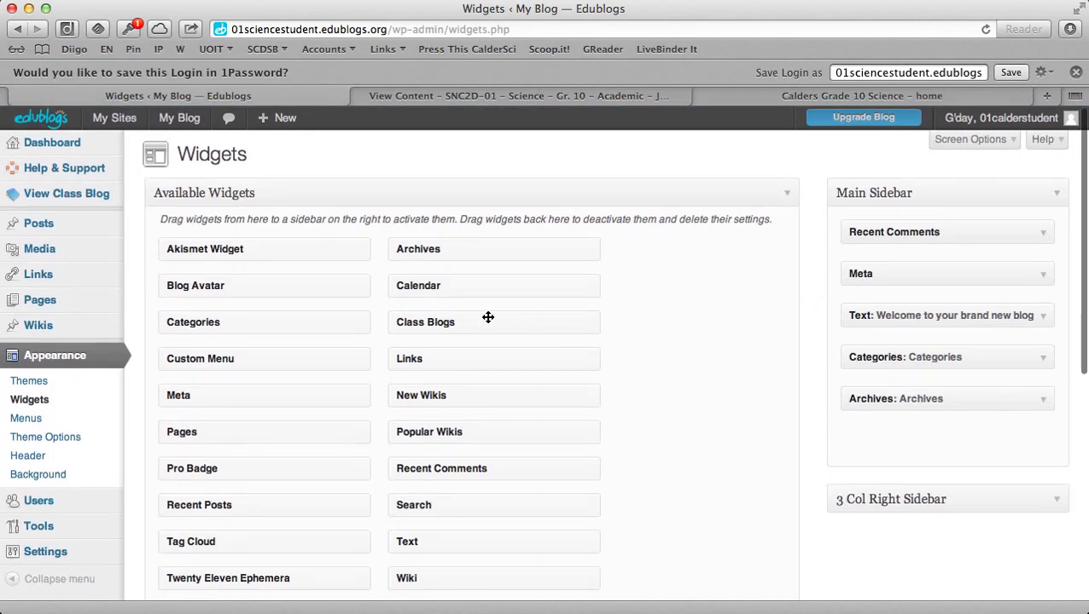
{"action": "mouse_move", "coordinate": [484, 323]}
{"action": "left_mouse_down"}
{"action": "mouse_move", "coordinate": [751, 306]}
{"action": "mouse_move", "coordinate": [841, 328]}
{"action": "mouse_move", "coordinate": [577, 314]}
{"action": "mouse_move", "coordinate": [474, 332]}
{"action": "left_mouse_up"}
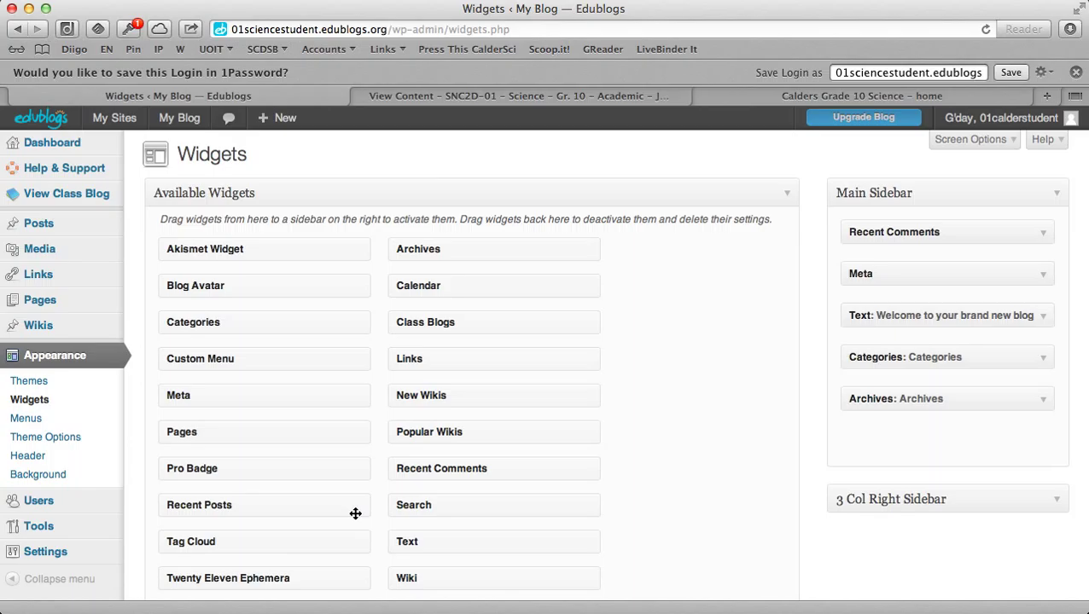
{"action": "scroll", "coordinate": [355, 513], "scroll_direction": "down", "scroll_amount": 3}
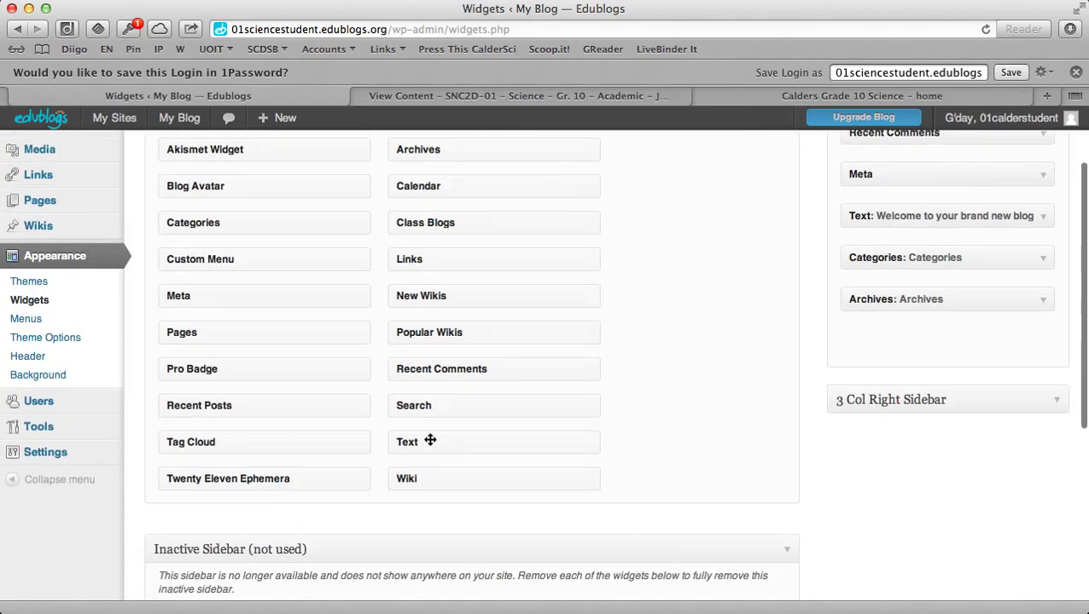
{"action": "scroll", "coordinate": [376, 354], "scroll_direction": "up", "scroll_amount": 3}
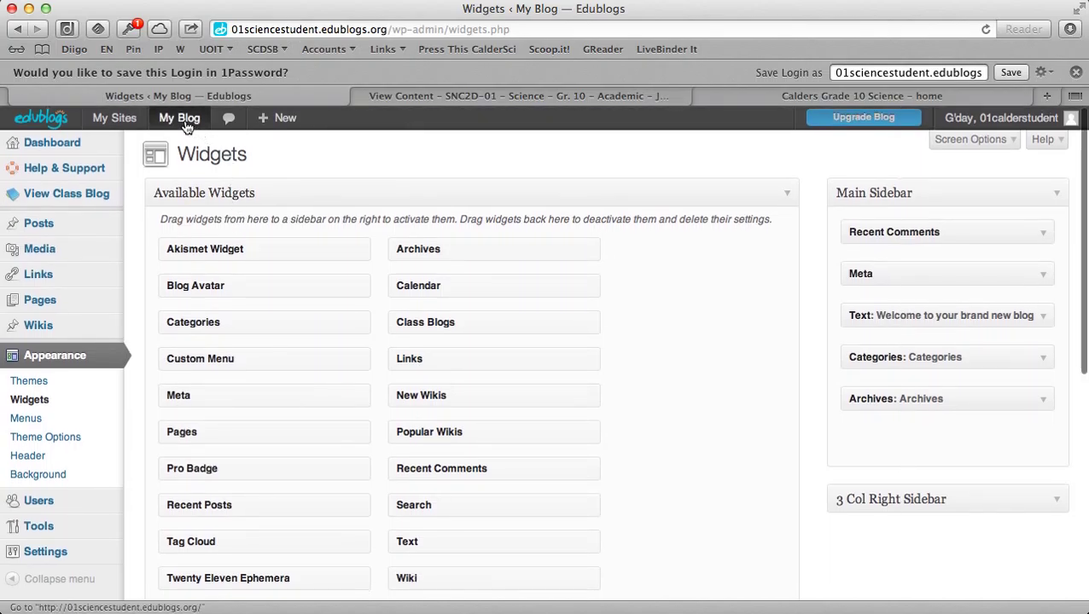
- View the blog's public front page and scroll through its Hello world! post
{"action": "left_click", "coordinate": [186, 123]}
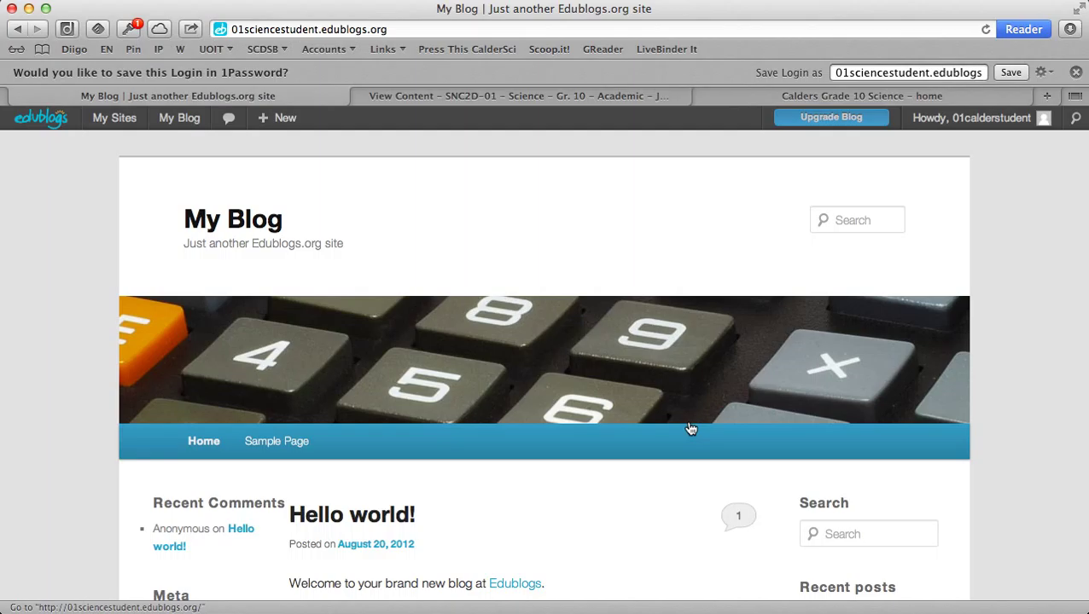
{"action": "scroll", "coordinate": [981, 420], "scroll_direction": "down", "scroll_amount": 2}
{"action": "scroll", "coordinate": [981, 420], "scroll_direction": "down", "scroll_amount": 3}
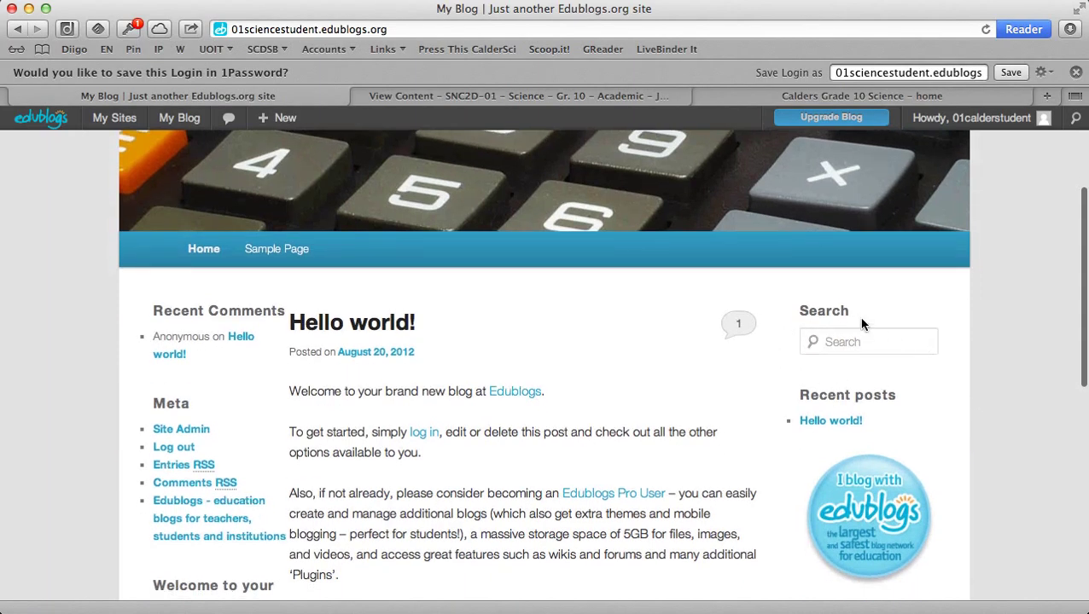
{"action": "scroll", "coordinate": [857, 318], "scroll_direction": "down", "scroll_amount": 4}
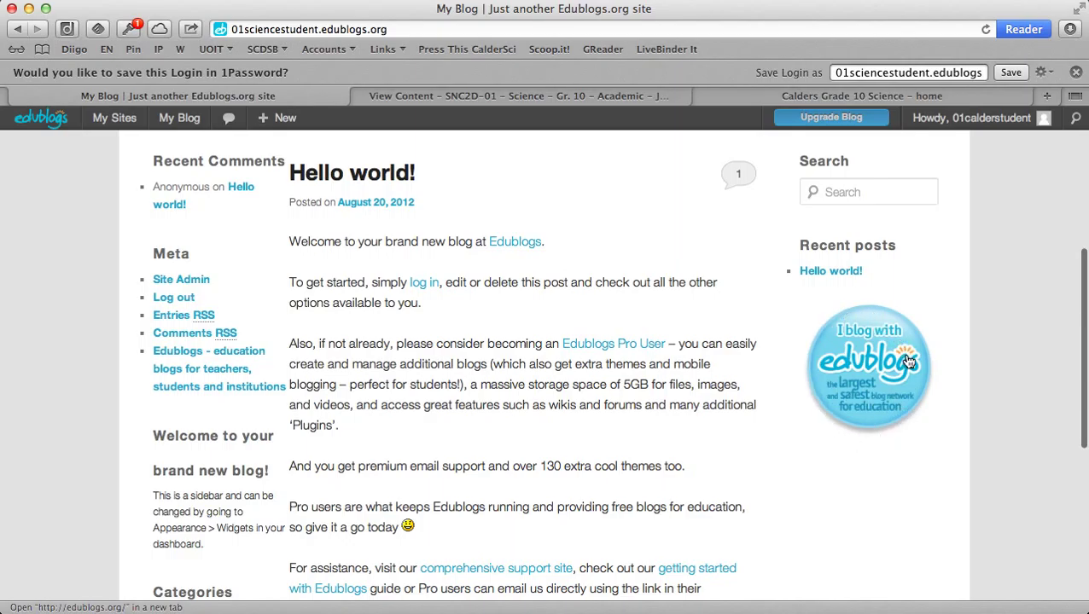
{"action": "scroll", "coordinate": [820, 397], "scroll_direction": "down", "scroll_amount": 8}
{"action": "scroll", "coordinate": [821, 397], "scroll_direction": "up", "scroll_amount": 4}
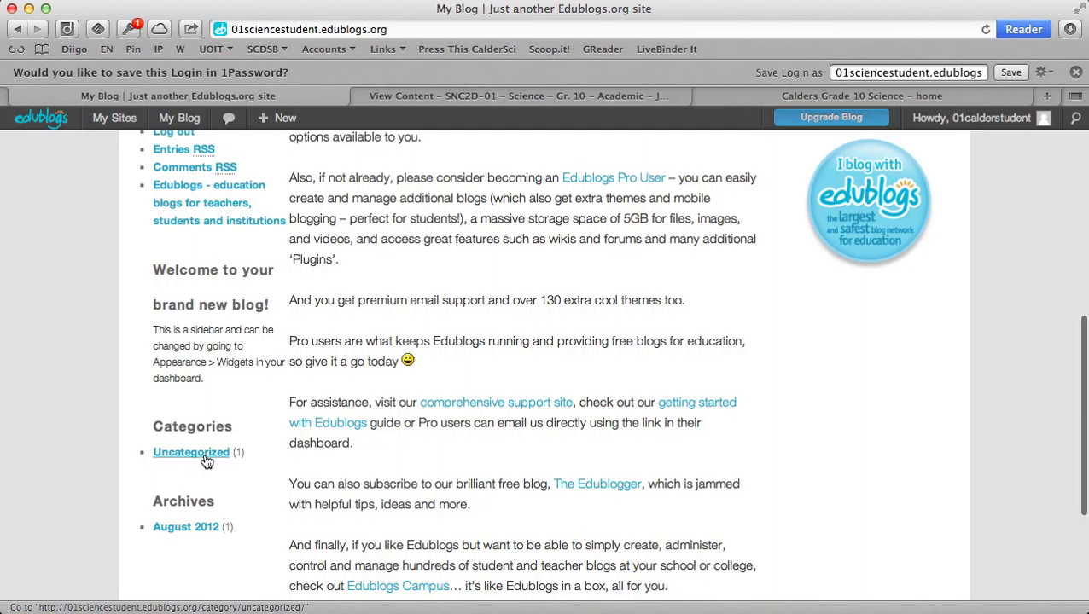
{"action": "scroll", "coordinate": [205, 452], "scroll_direction": "up", "scroll_amount": 4}
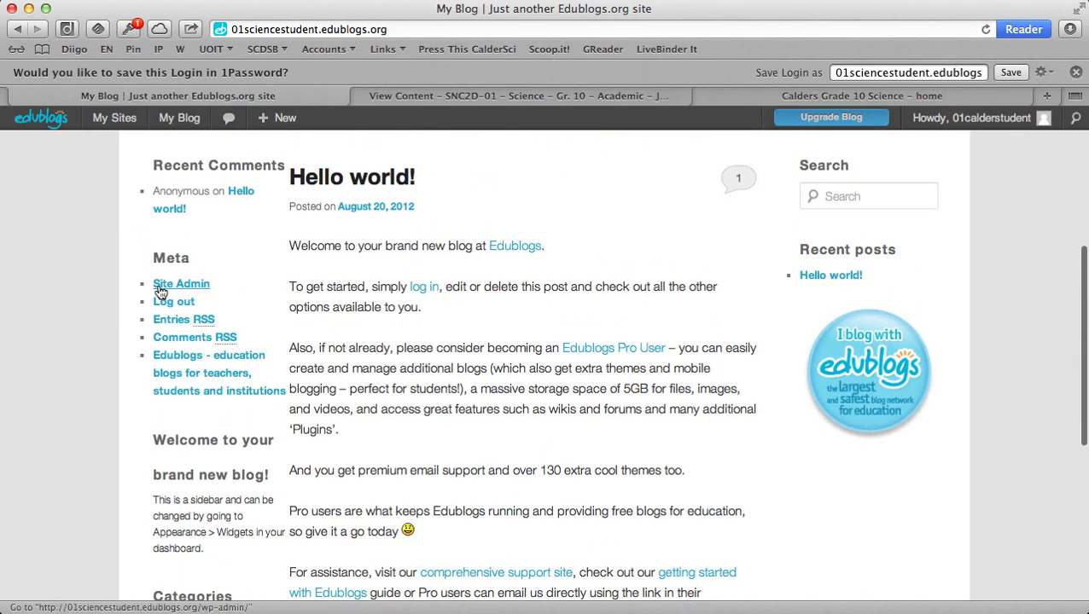
{"action": "scroll", "coordinate": [158, 295], "scroll_direction": "up", "scroll_amount": 5}
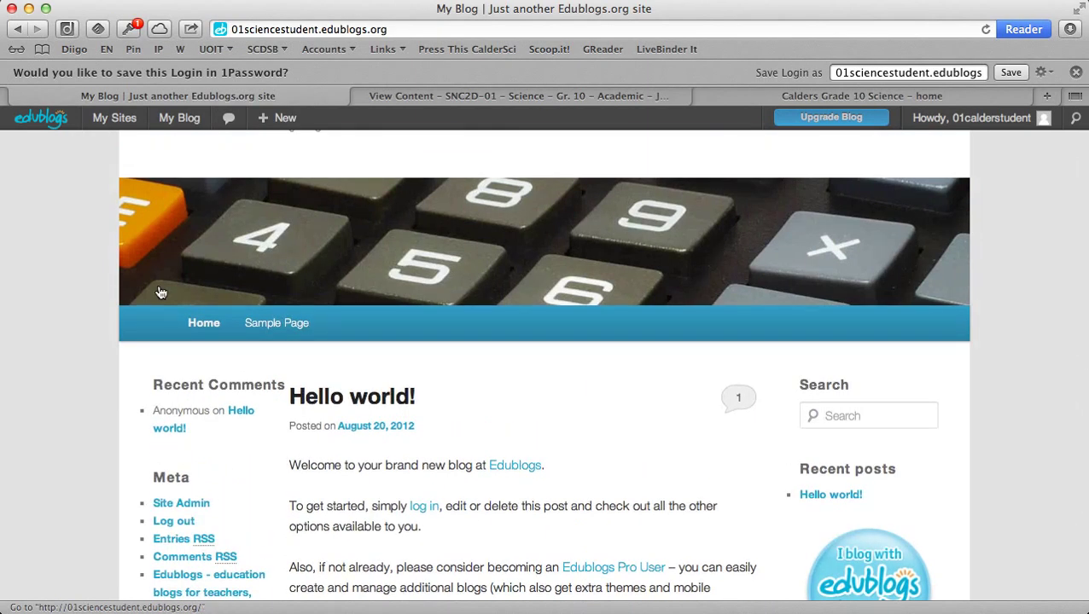
- Return to the admin Dashboard through My Blog > Dashboard
{"action": "mouse_move", "coordinate": [179, 117]}
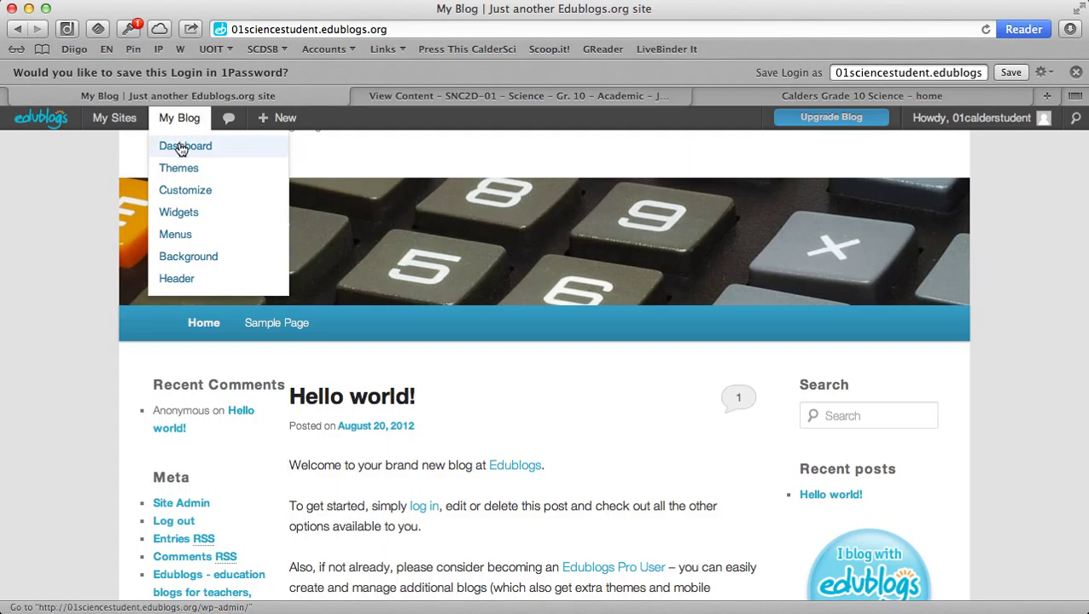
{"action": "left_click", "coordinate": [181, 149]}
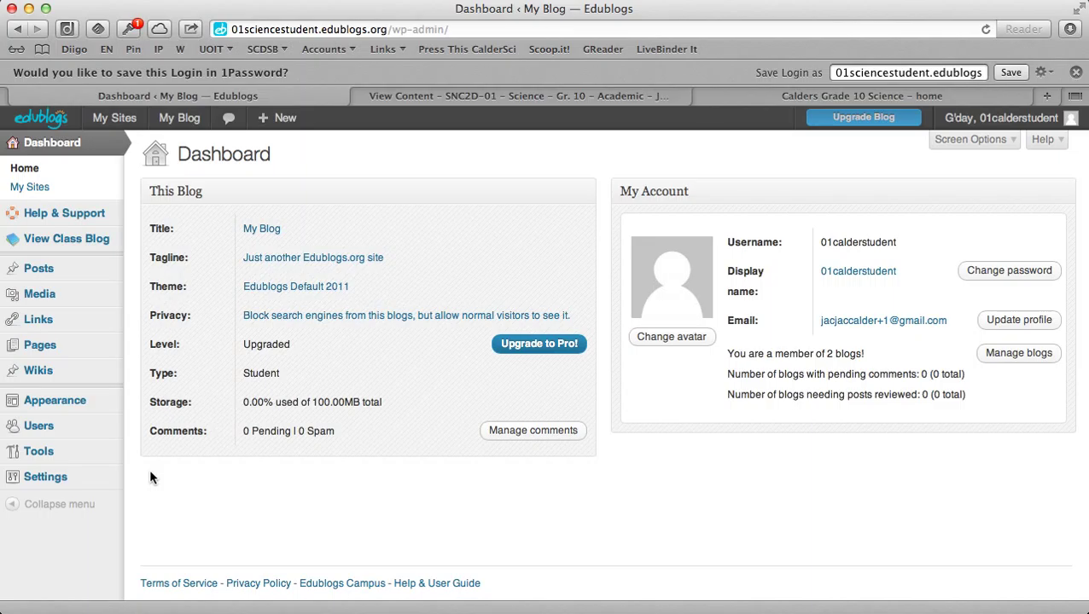
{"action": "mouse_move", "coordinate": [100, 403]}
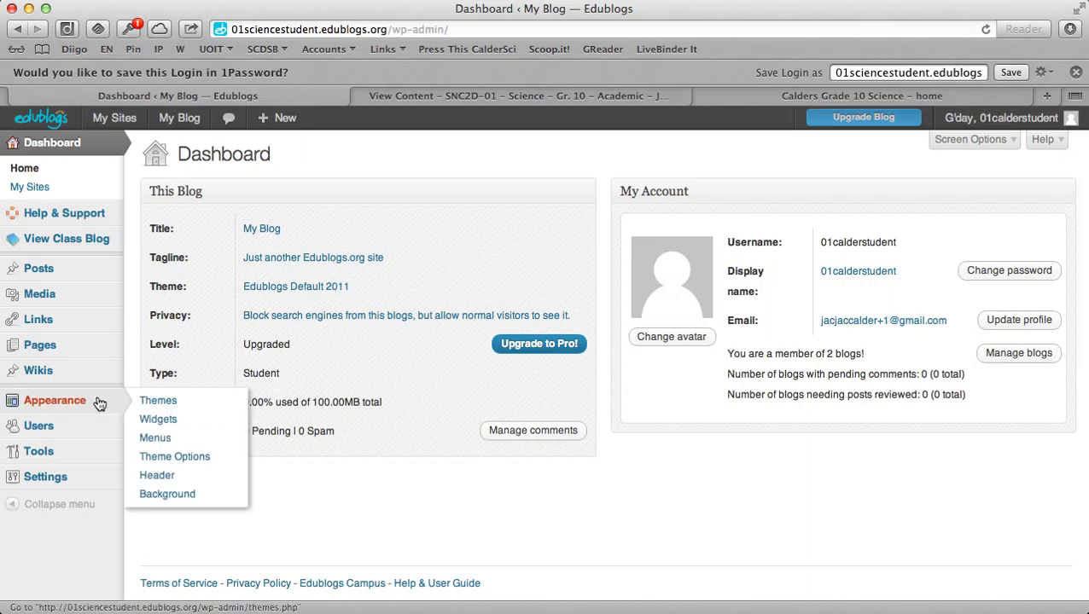
- Check Appearance > Menus, then visit the blog's Sample Page and return to Home
{"action": "left_click", "coordinate": [150, 441]}
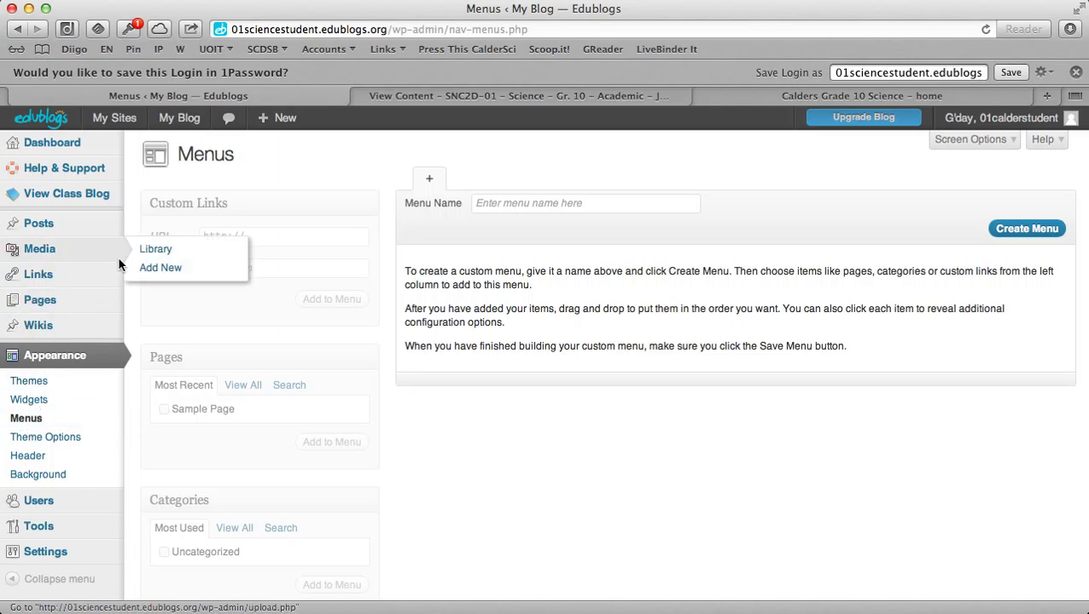
{"action": "left_click", "coordinate": [179, 119]}
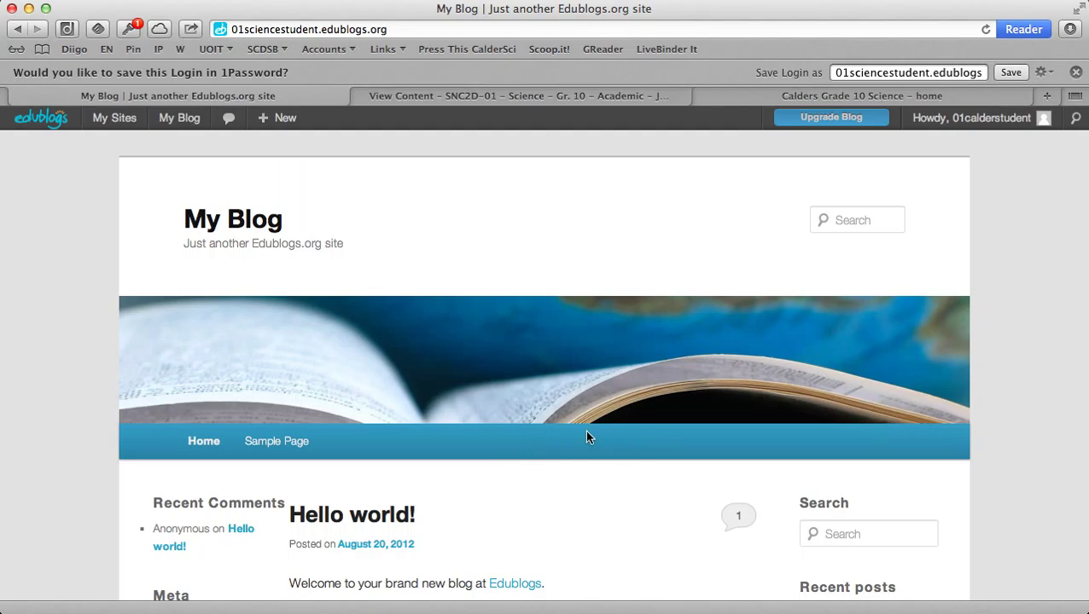
{"action": "left_click", "coordinate": [273, 450]}
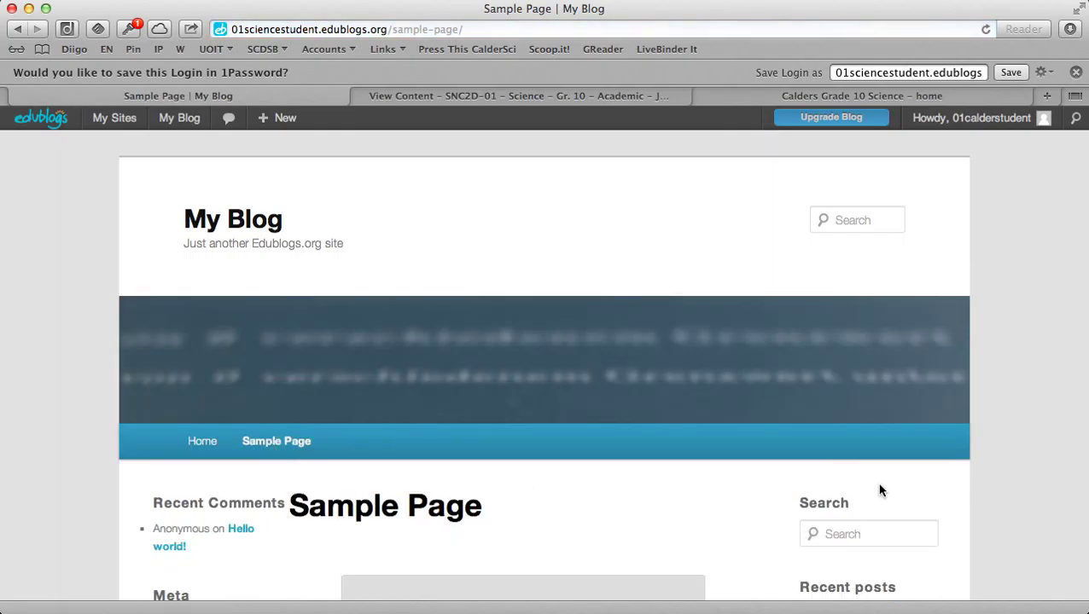
{"action": "scroll", "coordinate": [880, 489], "scroll_direction": "down", "scroll_amount": 5}
{"action": "scroll", "coordinate": [880, 489], "scroll_direction": "up", "scroll_amount": 4}
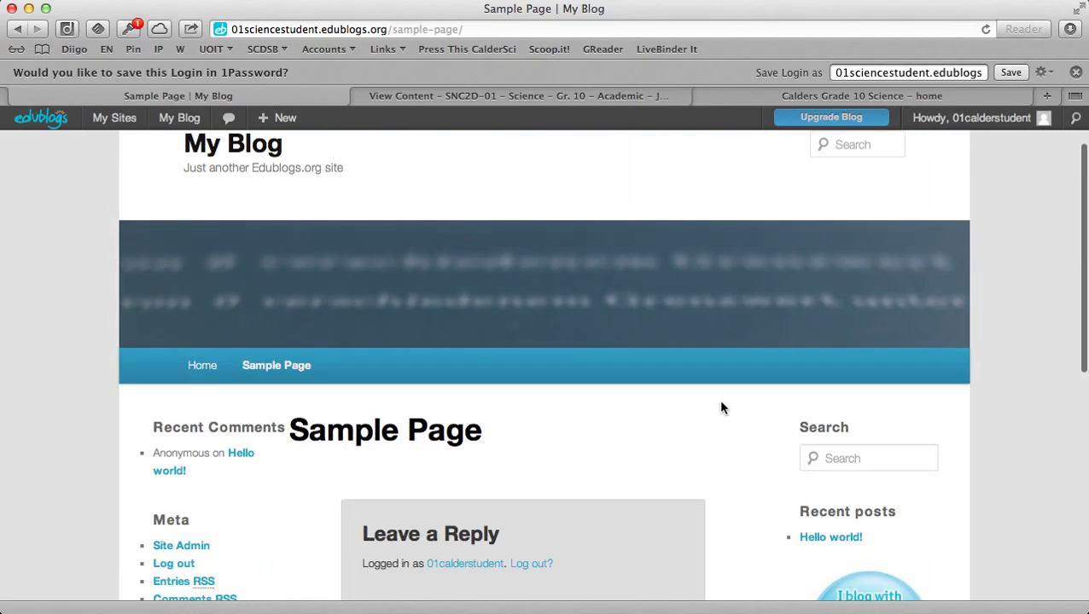
{"action": "left_click", "coordinate": [206, 365]}
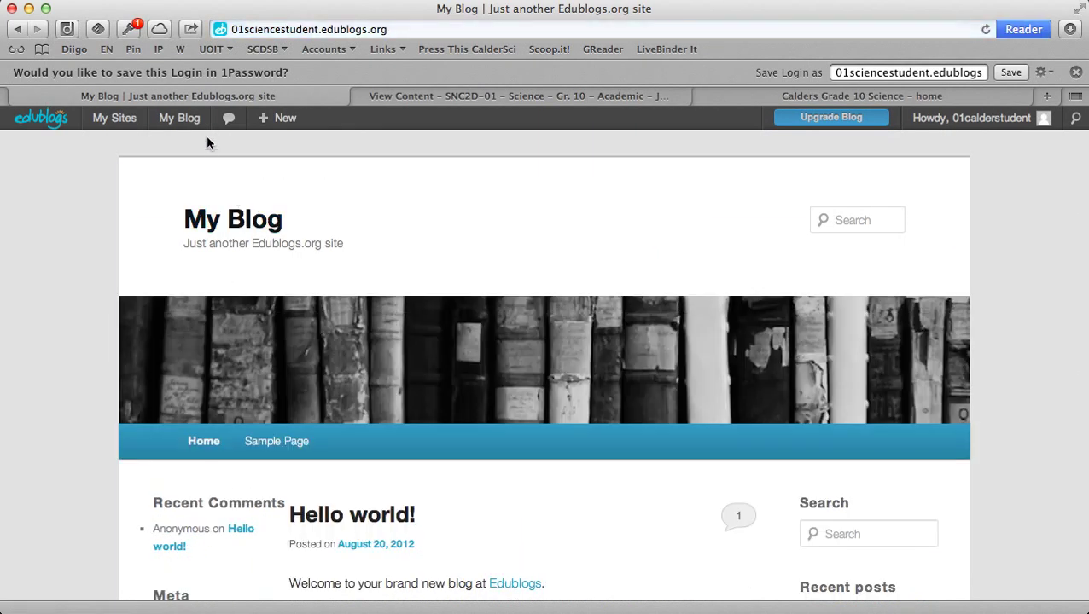
{"action": "mouse_move", "coordinate": [186, 124]}
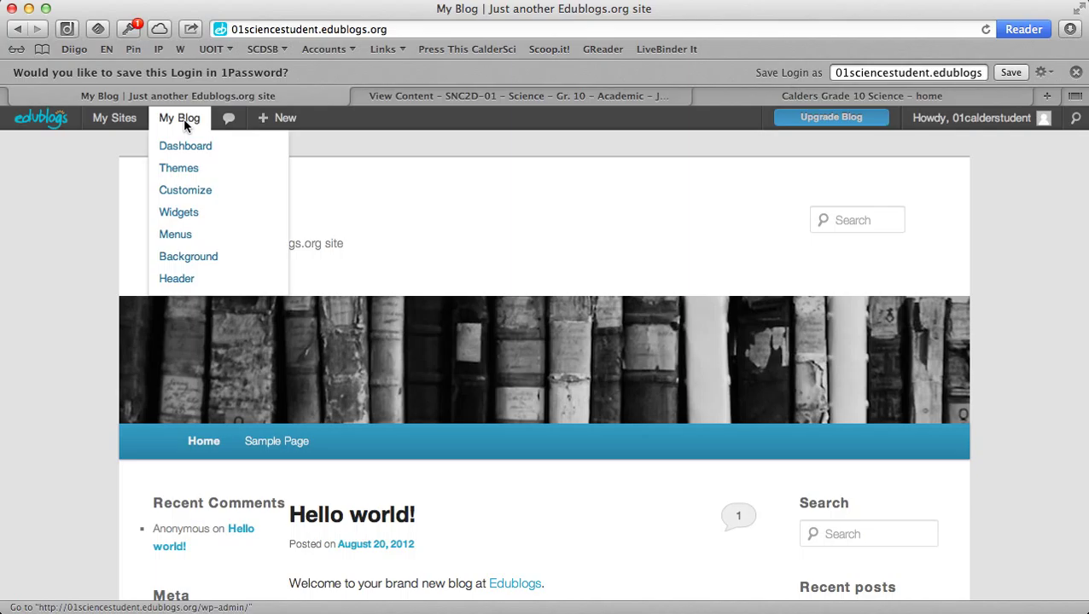
- Open the Edublogs Default 2011 customizer, inspect Site Title & Tagline and Colors, then close it
{"action": "left_click", "coordinate": [173, 174]}
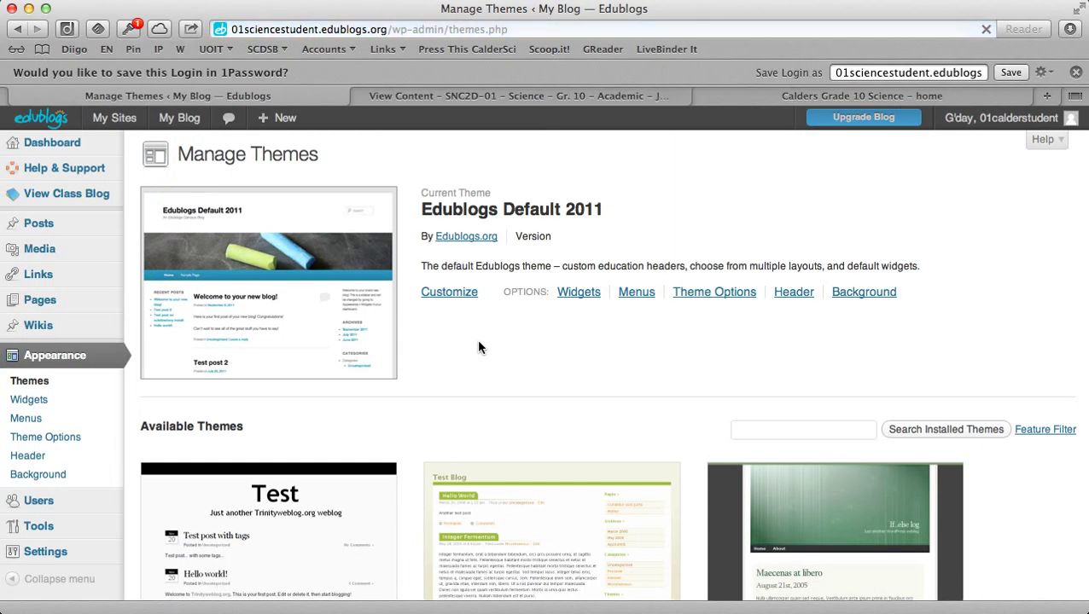
{"action": "left_click", "coordinate": [448, 292]}
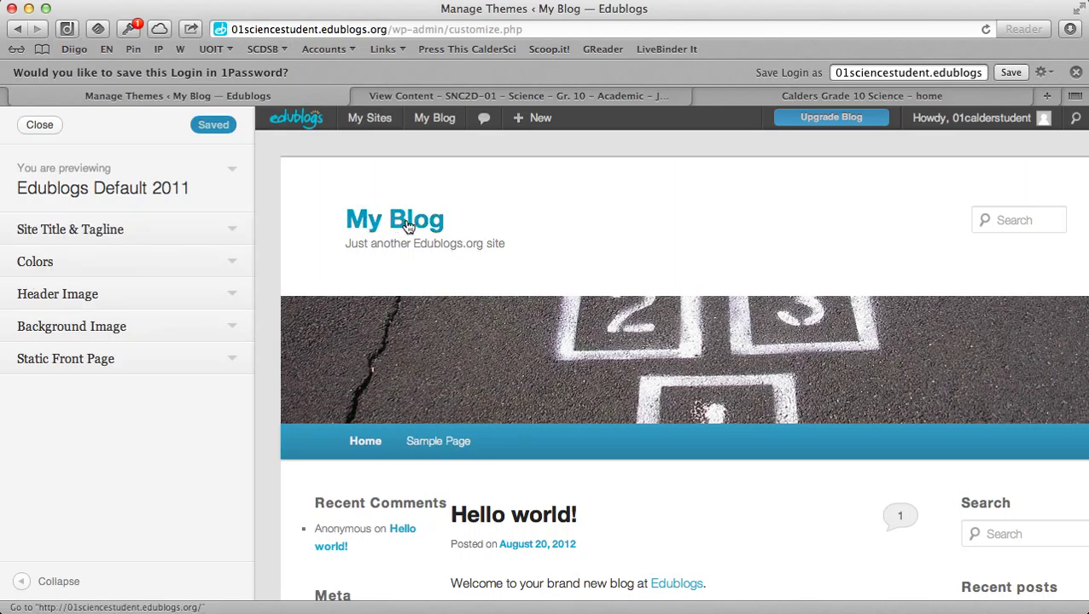
{"action": "left_click", "coordinate": [234, 231]}
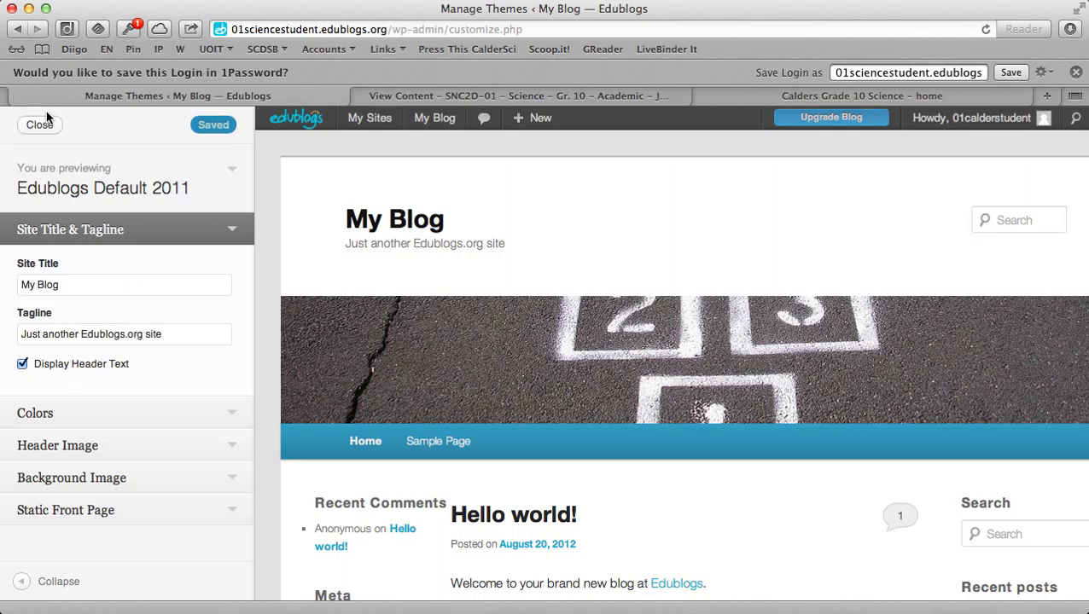
{"action": "left_click", "coordinate": [233, 421]}
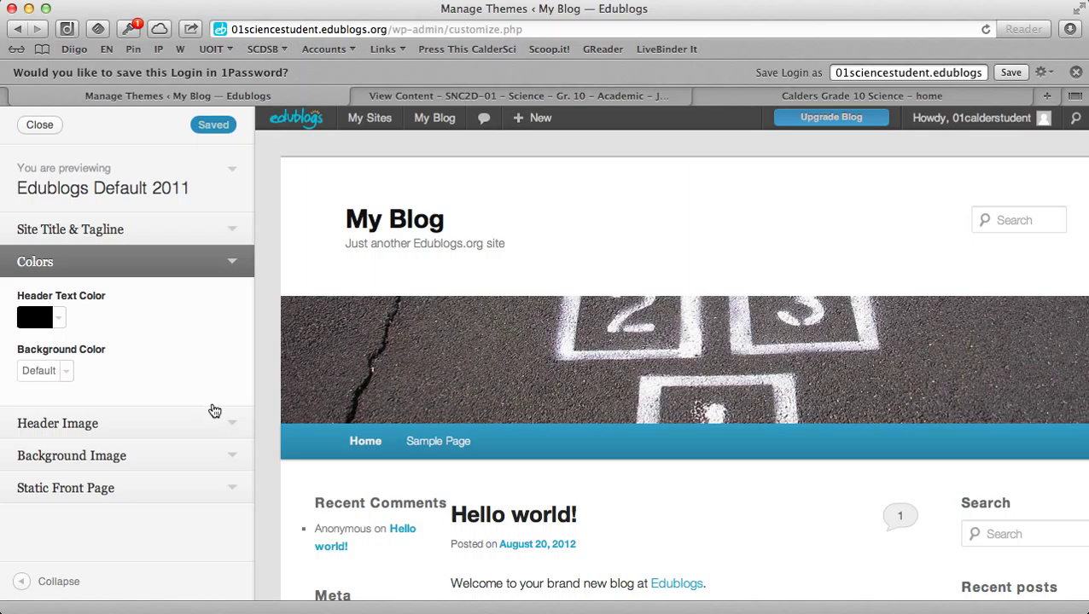
{"action": "left_click", "coordinate": [39, 125]}
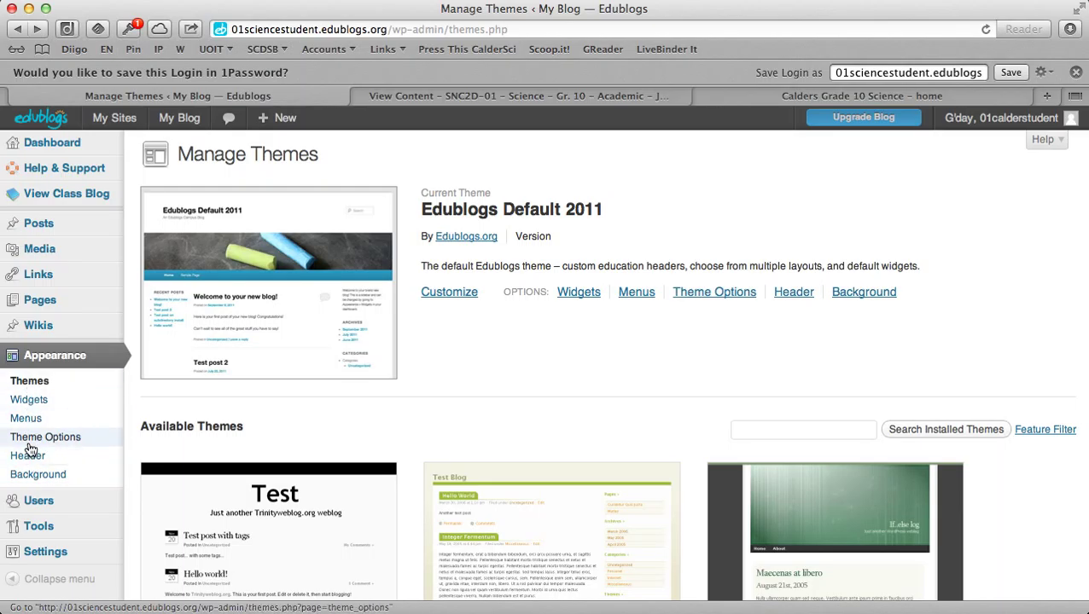
- Check the Pages list and the Posts list, which holds only Hello world!
{"action": "left_click", "coordinate": [40, 307]}
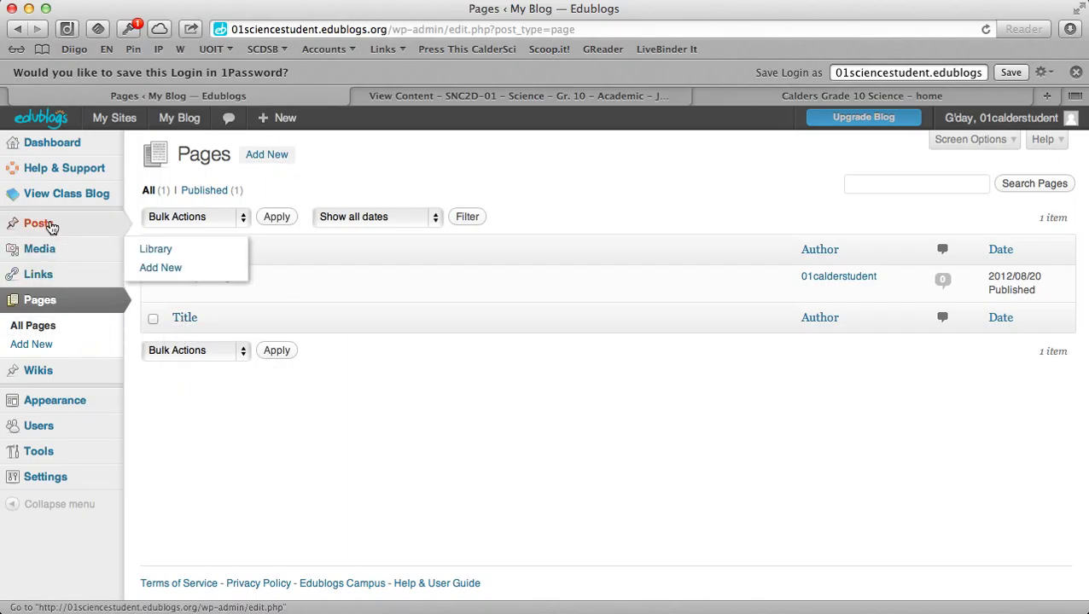
{"action": "left_click", "coordinate": [39, 230]}
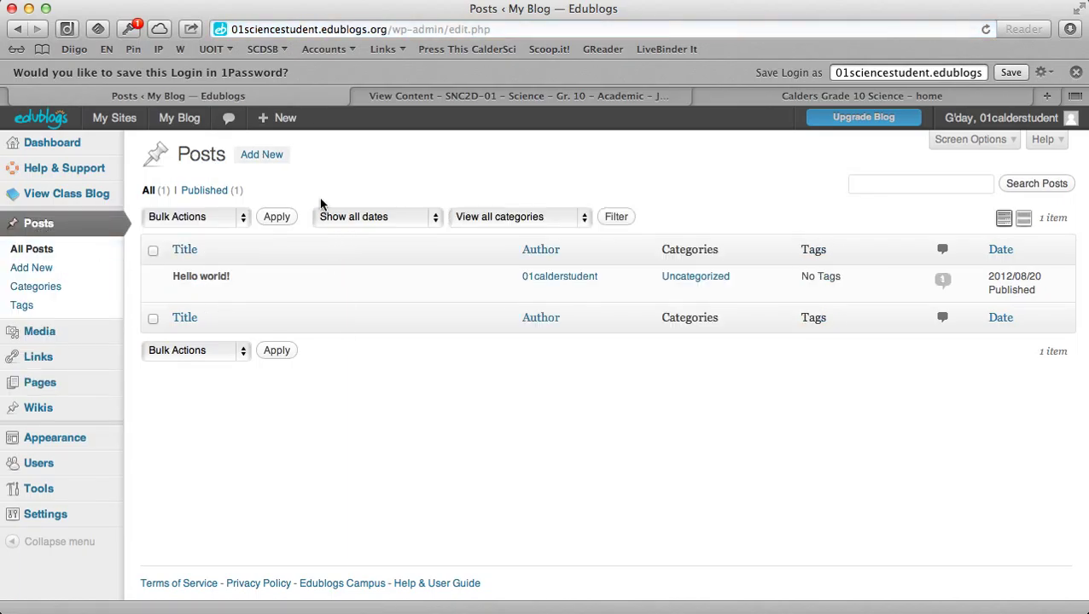
{"action": "mouse_move", "coordinate": [188, 297]}
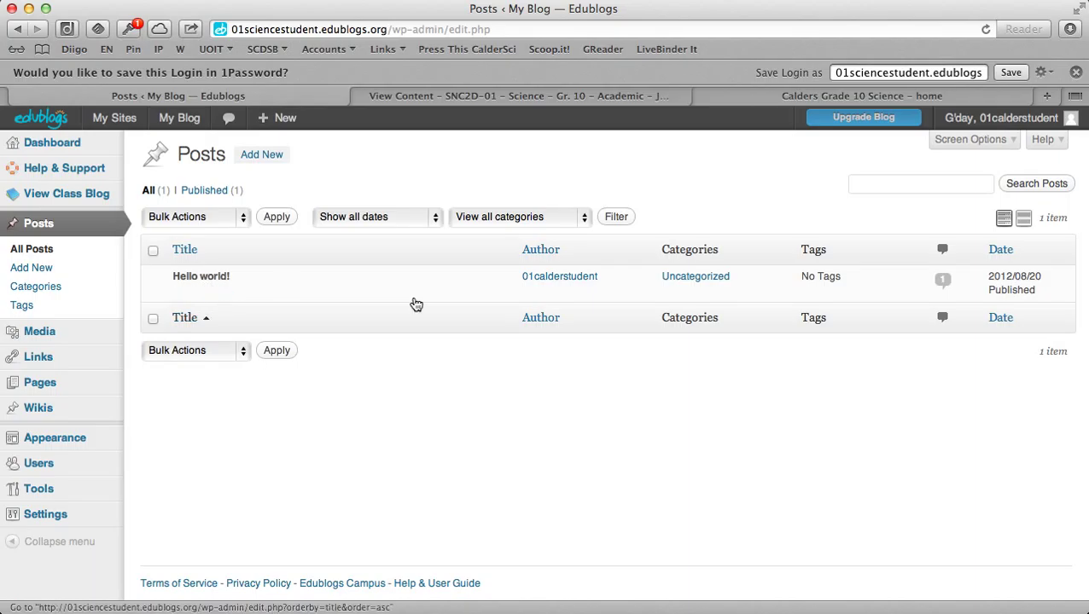
- Visit the blog's front page, return to Posts, and open a blank Add New Post editor
{"action": "left_click", "coordinate": [176, 118]}
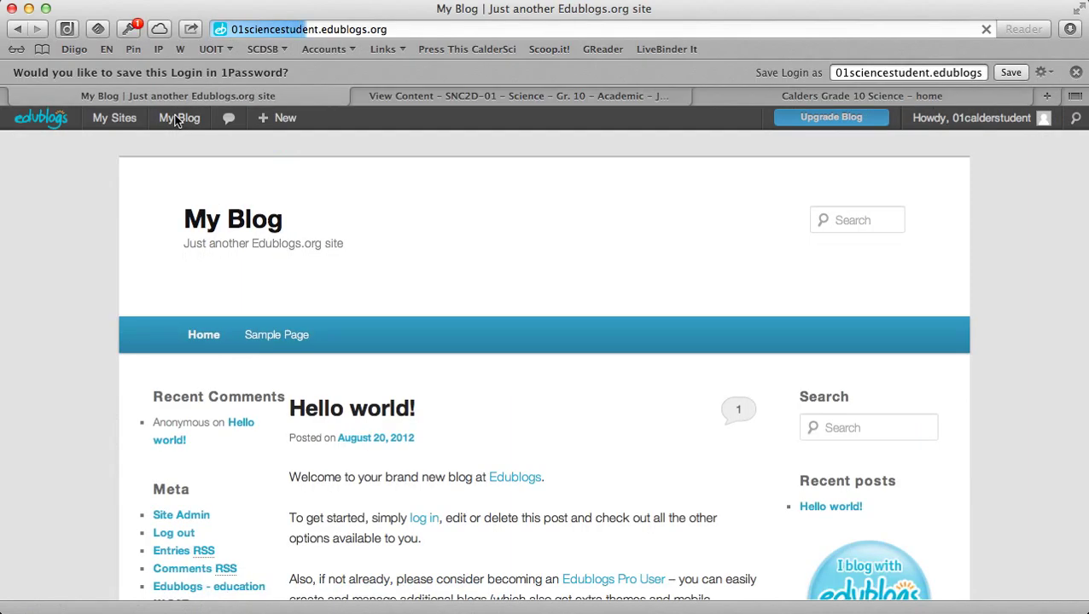
{"action": "scroll", "coordinate": [407, 320], "scroll_direction": "down", "scroll_amount": 5}
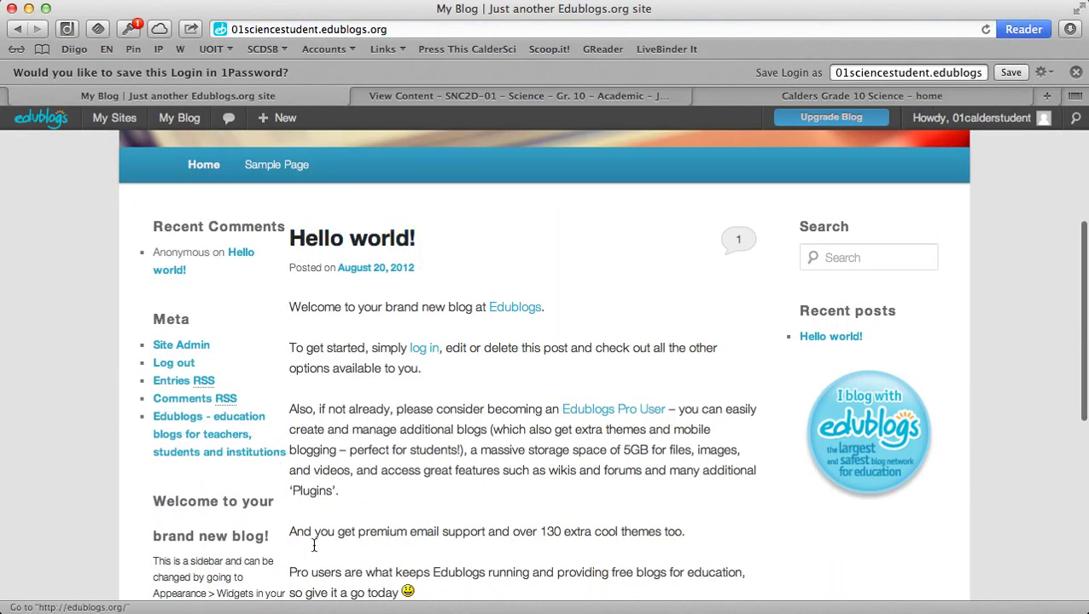
{"action": "scroll", "coordinate": [424, 455], "scroll_direction": "down", "scroll_amount": 3}
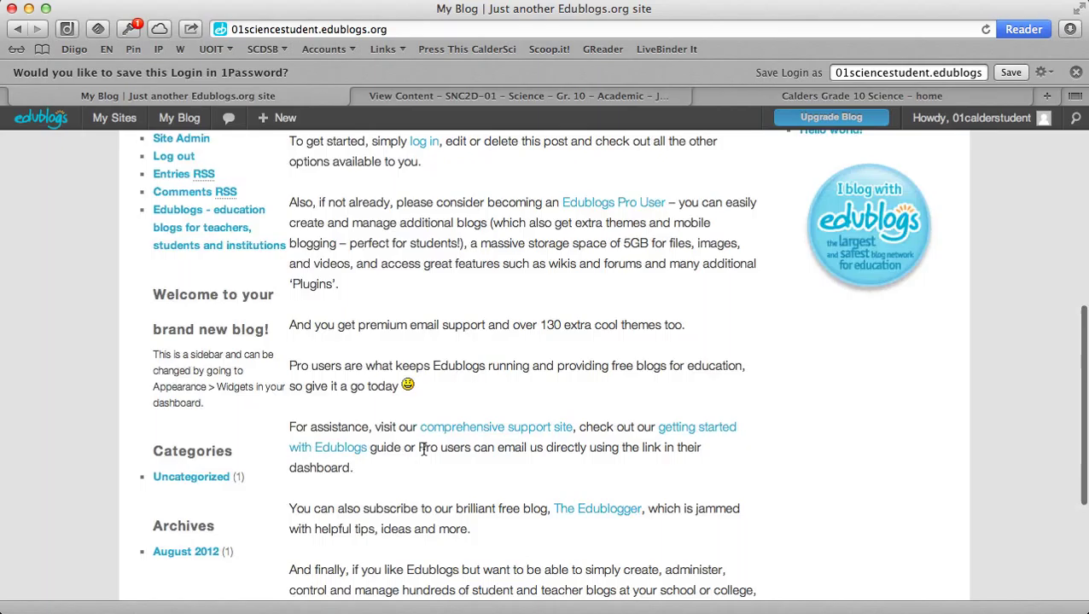
{"action": "scroll", "coordinate": [424, 455], "scroll_direction": "up", "scroll_amount": 5}
{"action": "left_click", "coordinate": [423, 453]}
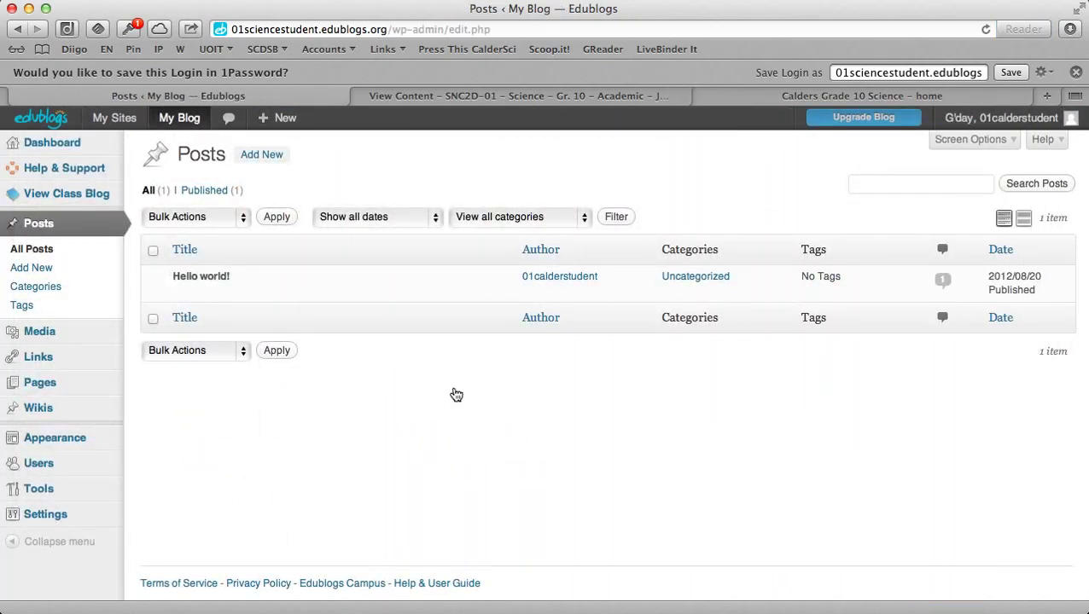
{"action": "mouse_move", "coordinate": [188, 296]}
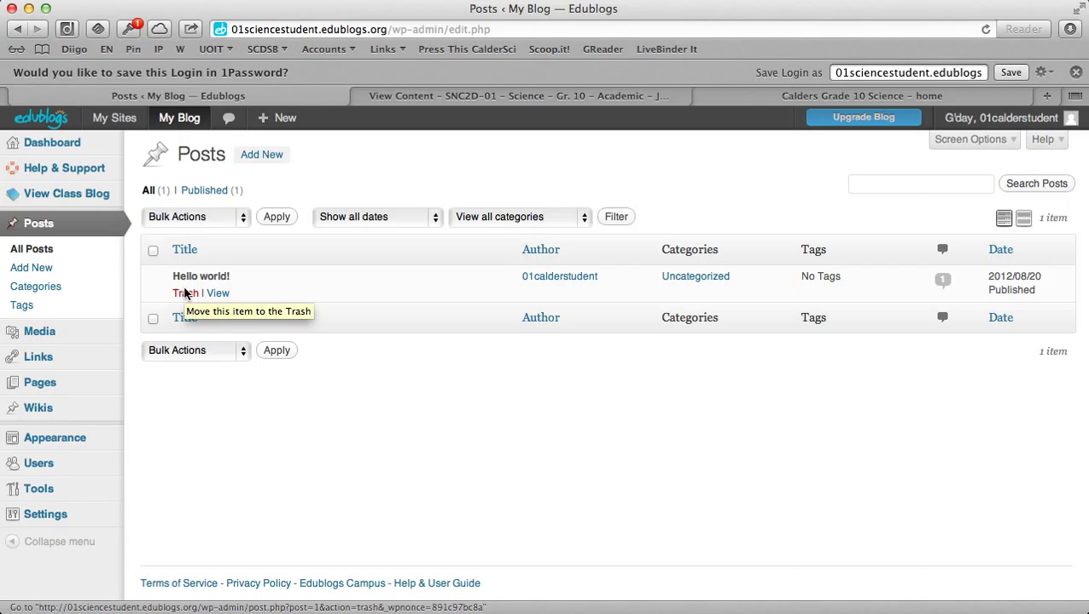
{"action": "left_click", "coordinate": [266, 160]}
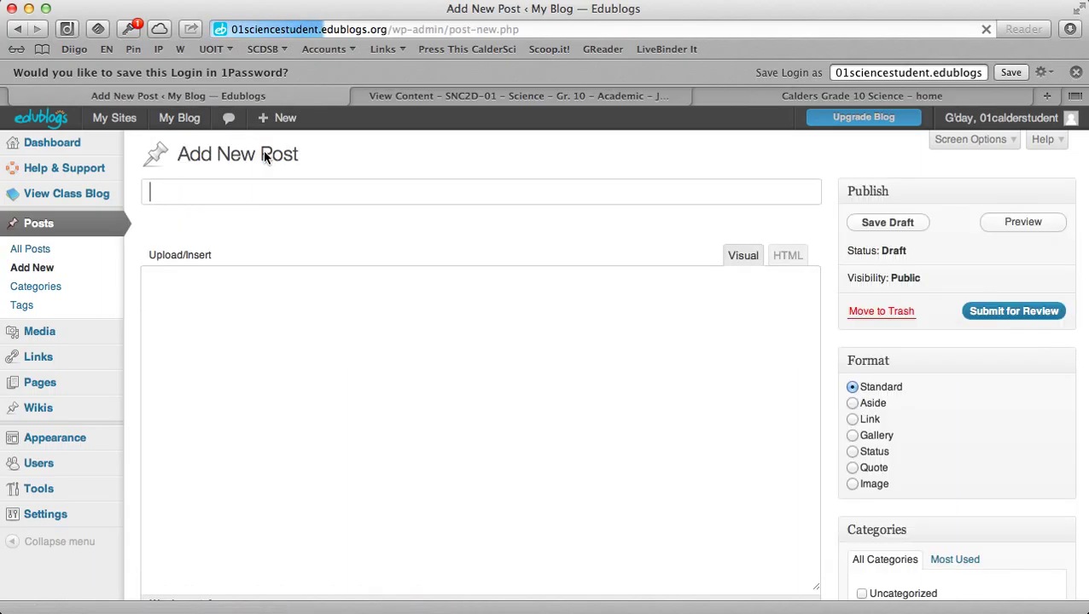
- Title the post 'new post' and type the body text 'type info here. bold. italic'
{"action": "left_click", "coordinate": [251, 193]}
{"action": "type", "text": "new post"}
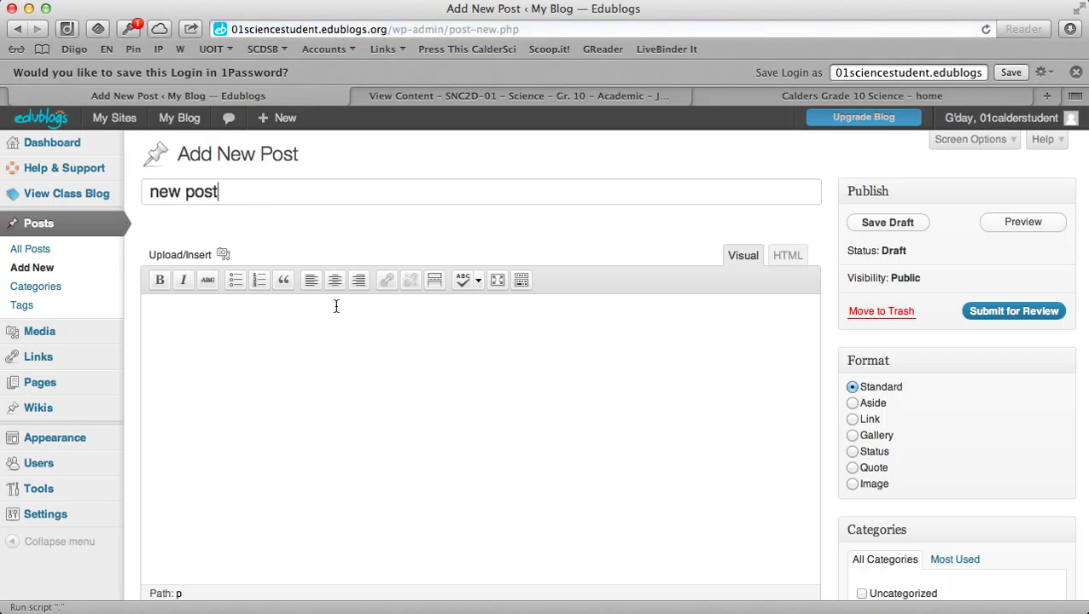
{"action": "left_click", "coordinate": [302, 339]}
{"action": "type", "text": "type info here"}
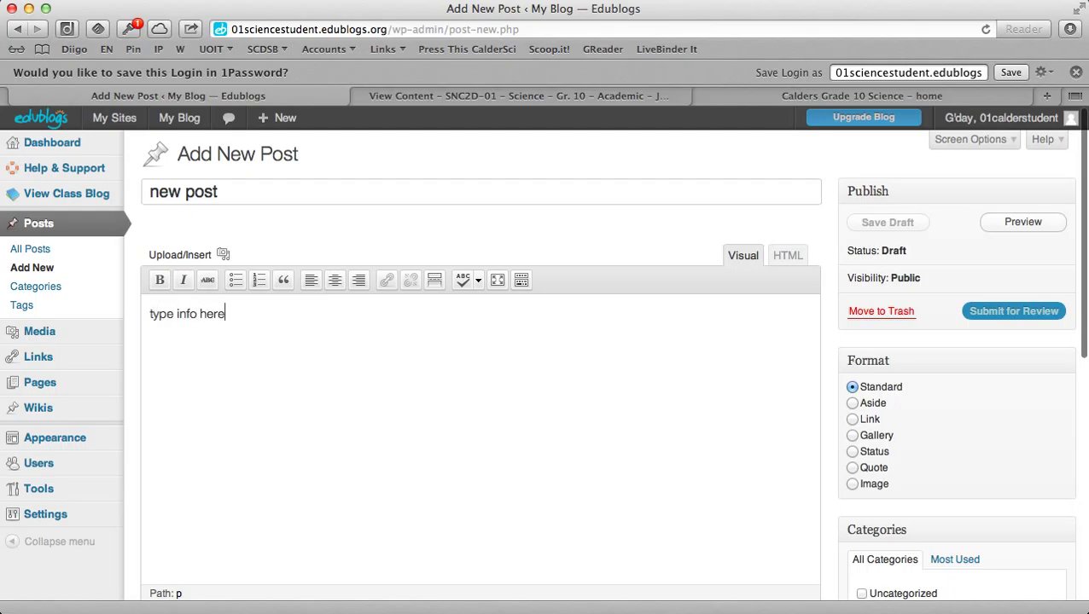
{"action": "type", "text": ". bold. itali"}
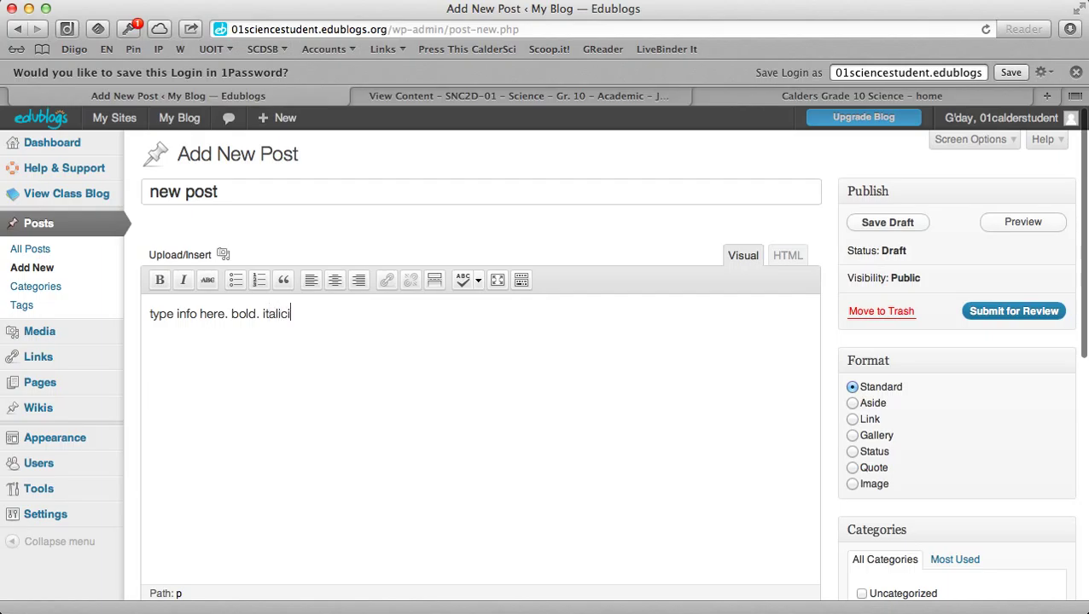
{"action": "type", "text": "ci"}
{"action": "key", "text": "BackSpace"}
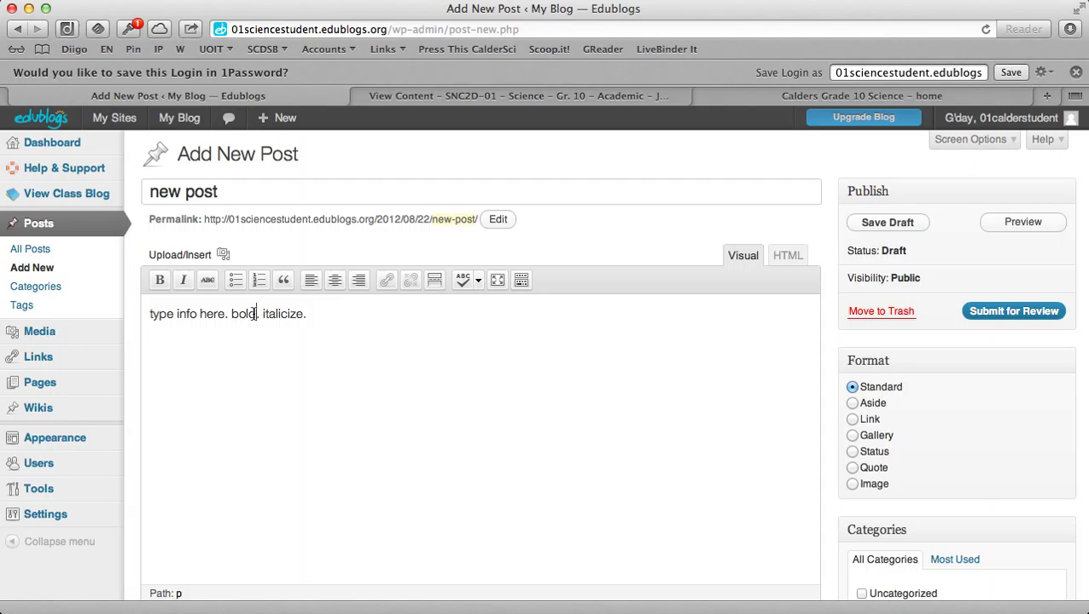
- Make the word 'bold' bold and put 'italicize' in italics
{"action": "left_click_drag", "start_coordinate": [256, 314], "coordinate": [231, 314]}
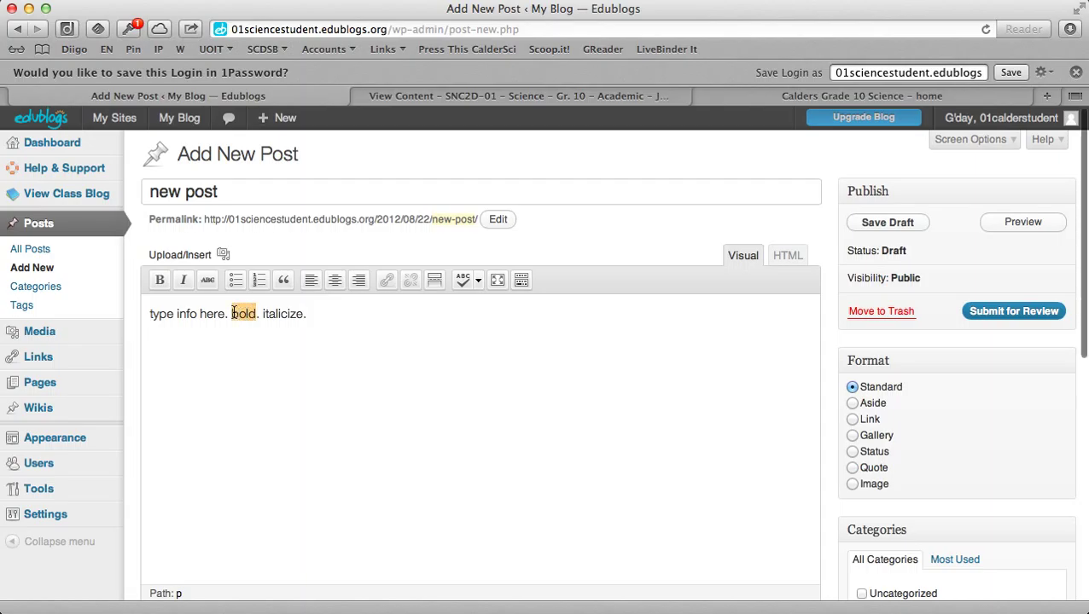
{"action": "left_click", "coordinate": [161, 281]}
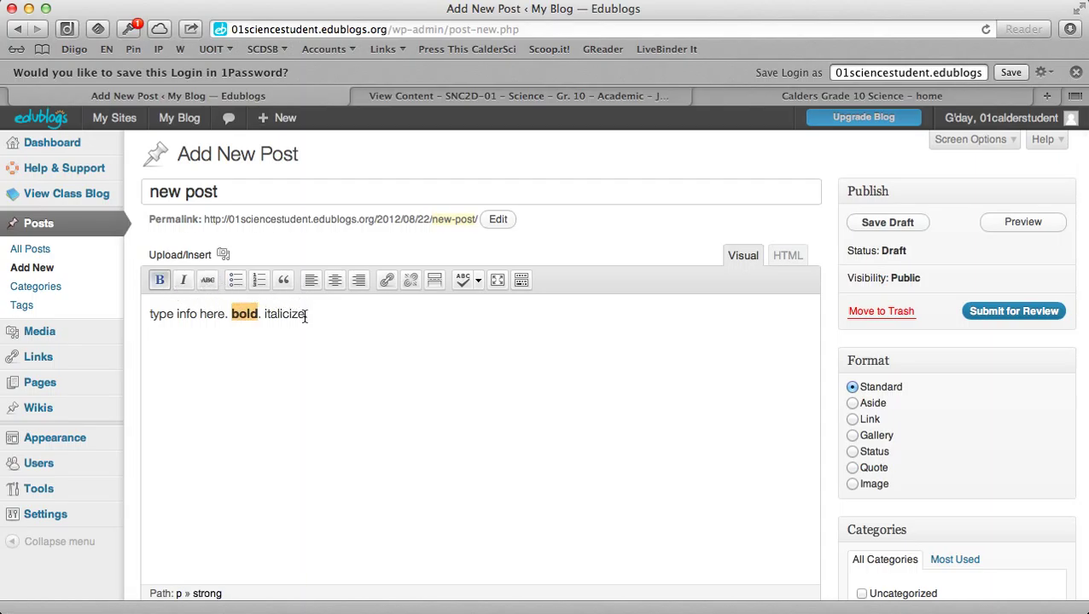
{"action": "left_click_drag", "start_coordinate": [305, 314], "coordinate": [264, 314]}
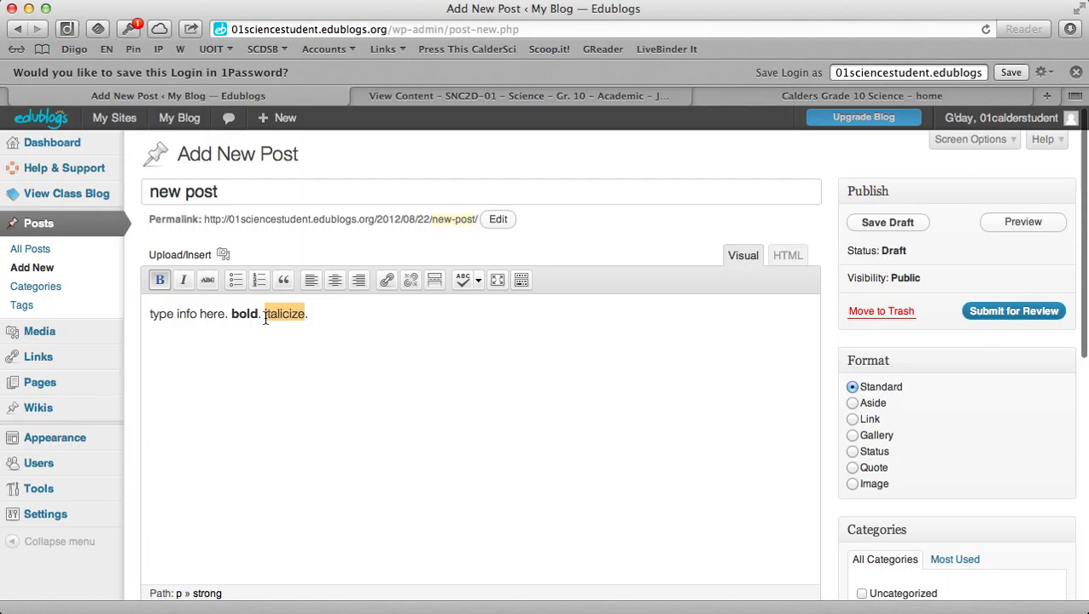
{"action": "left_click", "coordinate": [189, 281]}
- Add 'you can a link' and link 'link' to calderscience.edublogs.org, opening in a new tab
{"action": "left_click", "coordinate": [323, 310]}
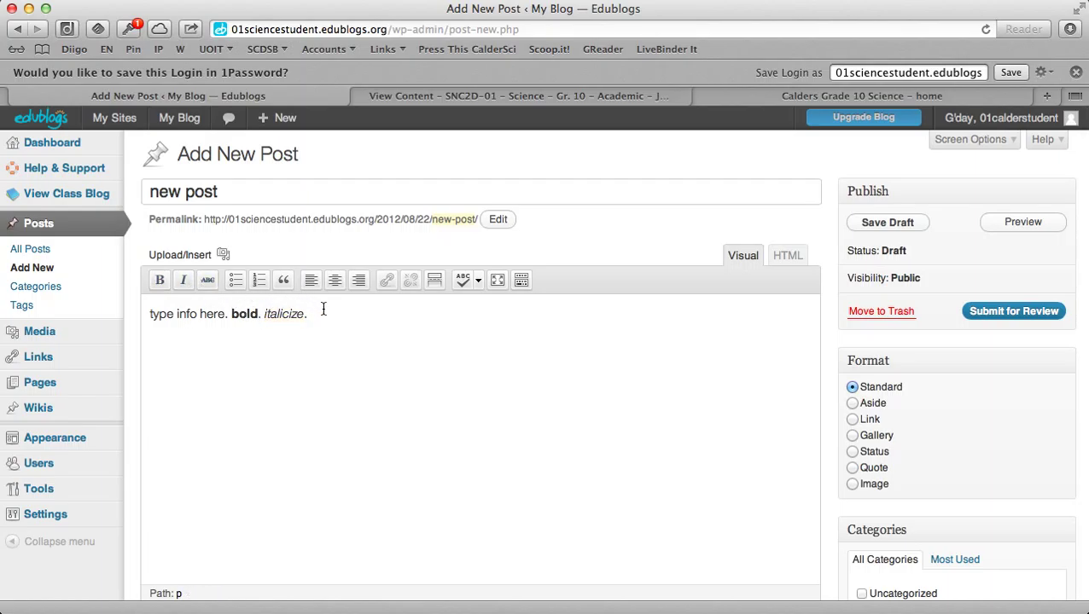
{"action": "type", "text": "you can a "}
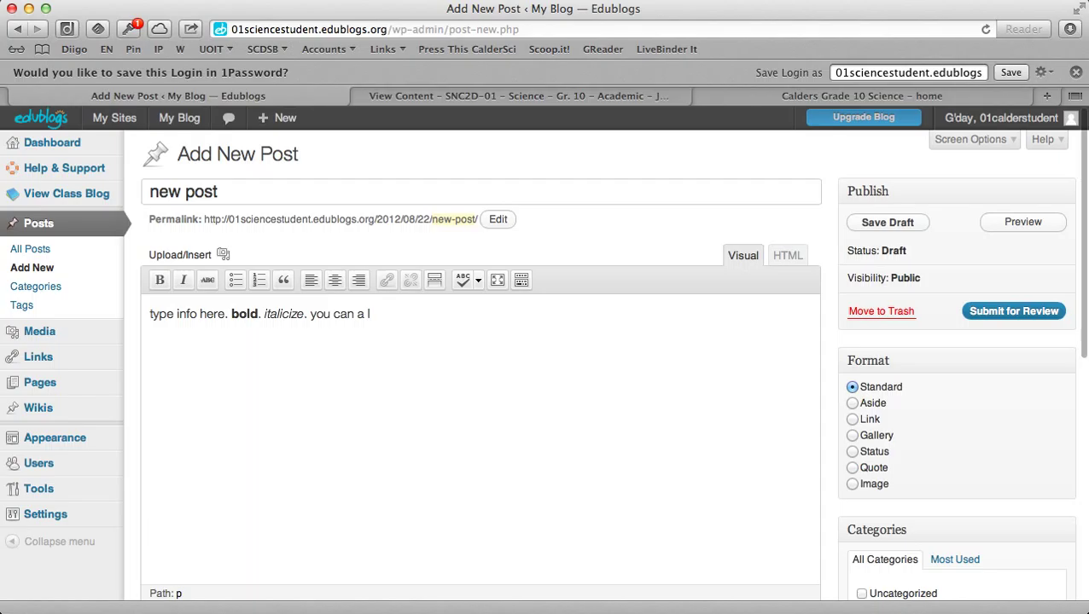
{"action": "type", "text": "link."}
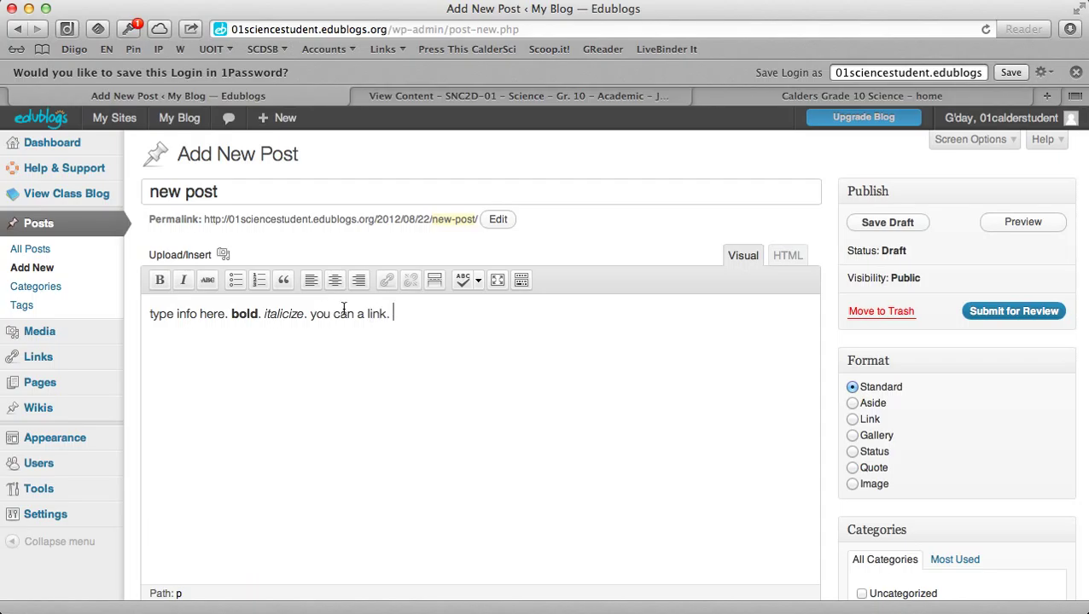
{"action": "left_click_drag", "start_coordinate": [388, 313], "coordinate": [373, 316]}
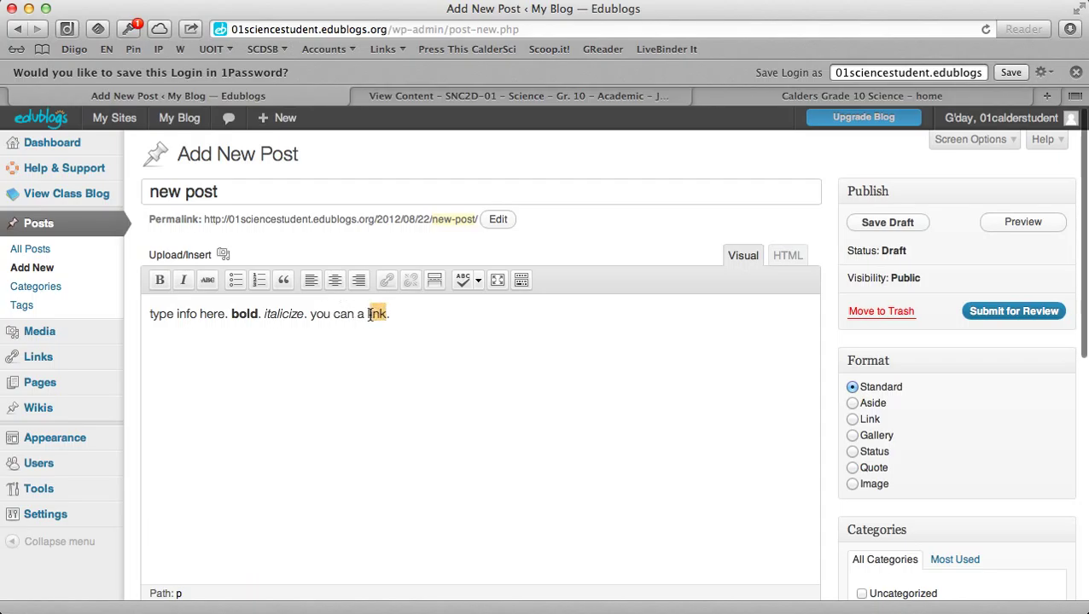
{"action": "left_click", "coordinate": [385, 280]}
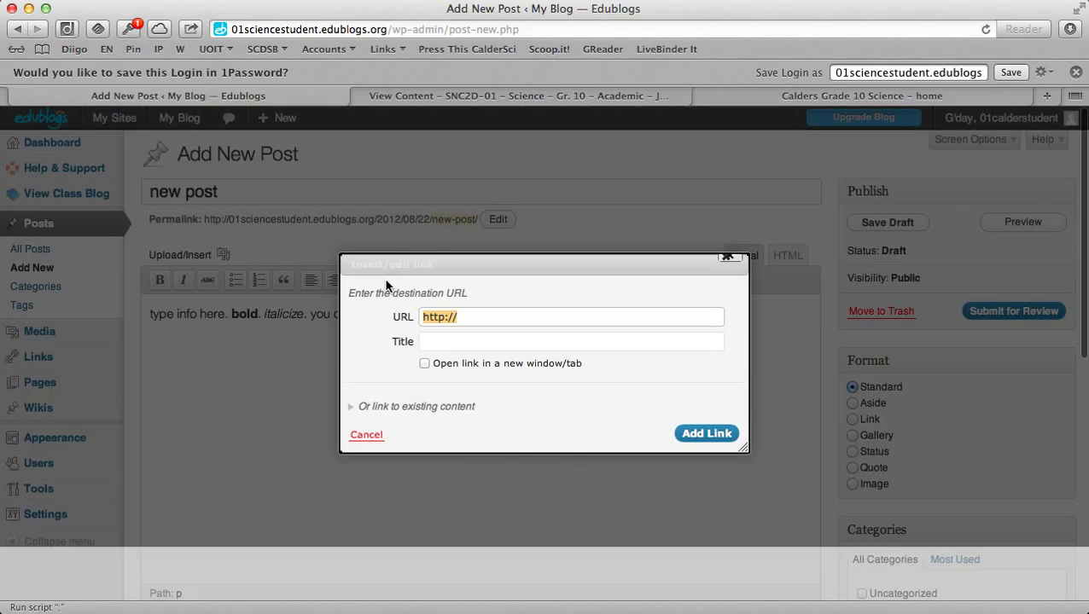
{"action": "left_click", "coordinate": [464, 316]}
{"action": "type", "text": "caldersci"}
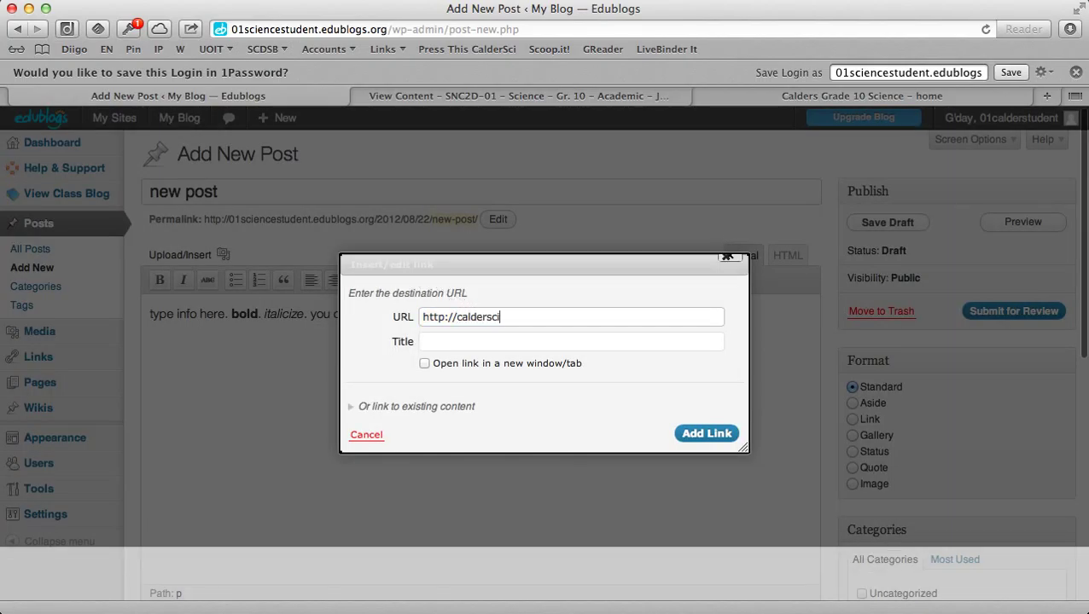
{"action": "type", "text": "ence.edublogs.org"}
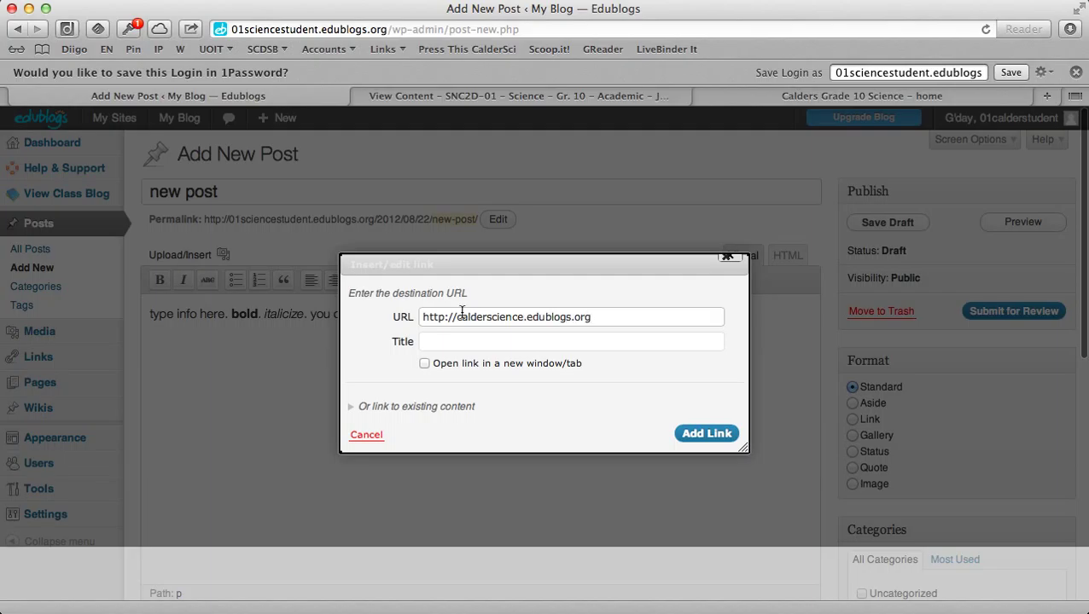
{"action": "left_click", "coordinate": [424, 364]}
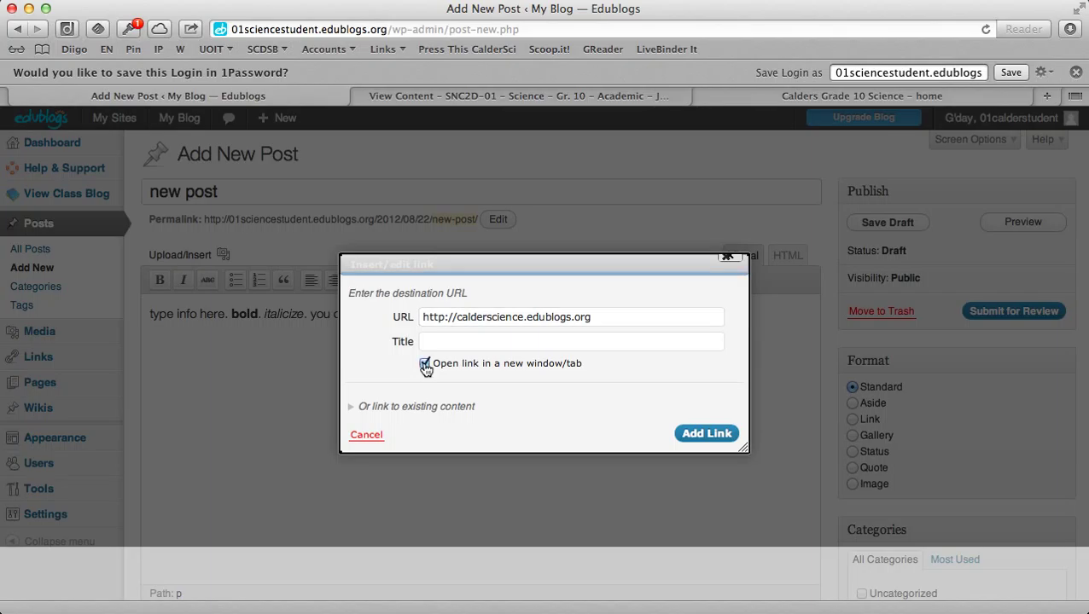
{"action": "left_click", "coordinate": [693, 428]}
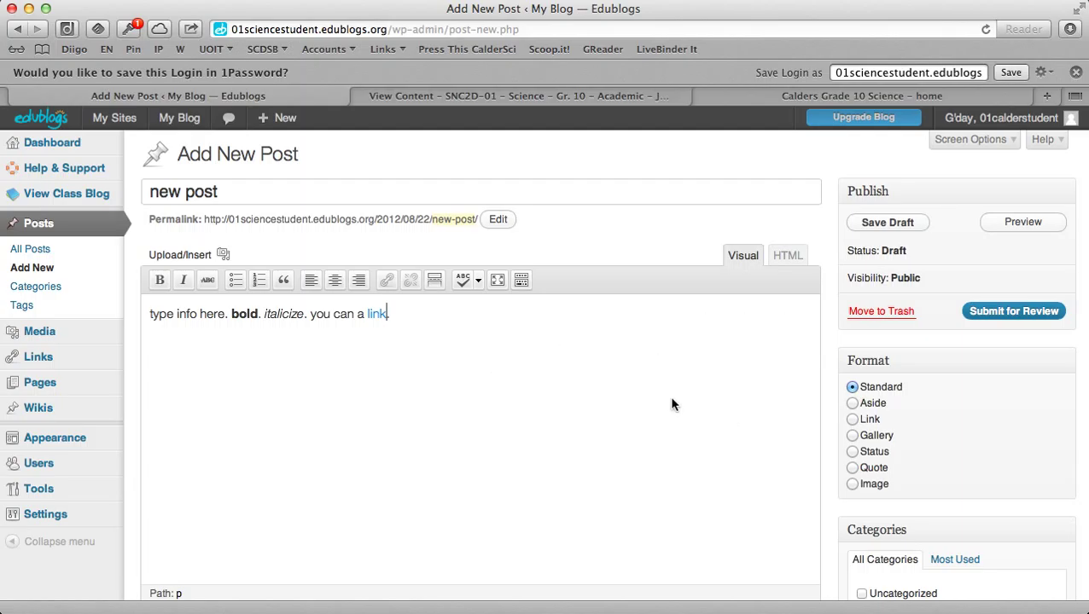
- Tag 'new post' with intro and submit it for review, making it Pending Review
{"action": "scroll", "coordinate": [733, 447], "scroll_direction": "down", "scroll_amount": 5}
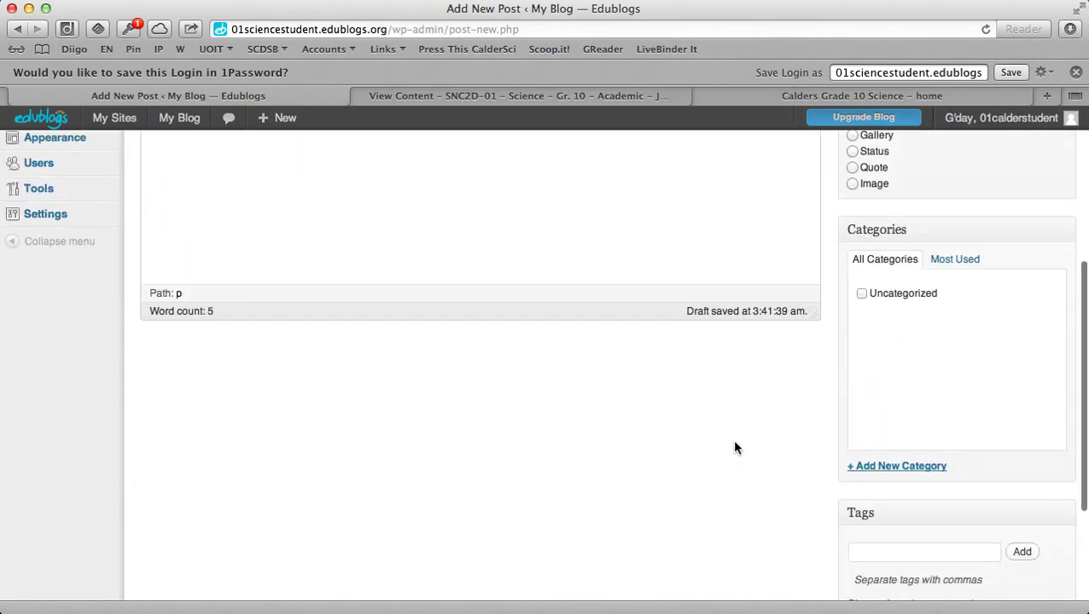
{"action": "left_click", "coordinate": [908, 554]}
{"action": "left_click", "coordinate": [1021, 554]}
{"action": "scroll", "coordinate": [1021, 559], "scroll_direction": "down", "scroll_amount": 3}
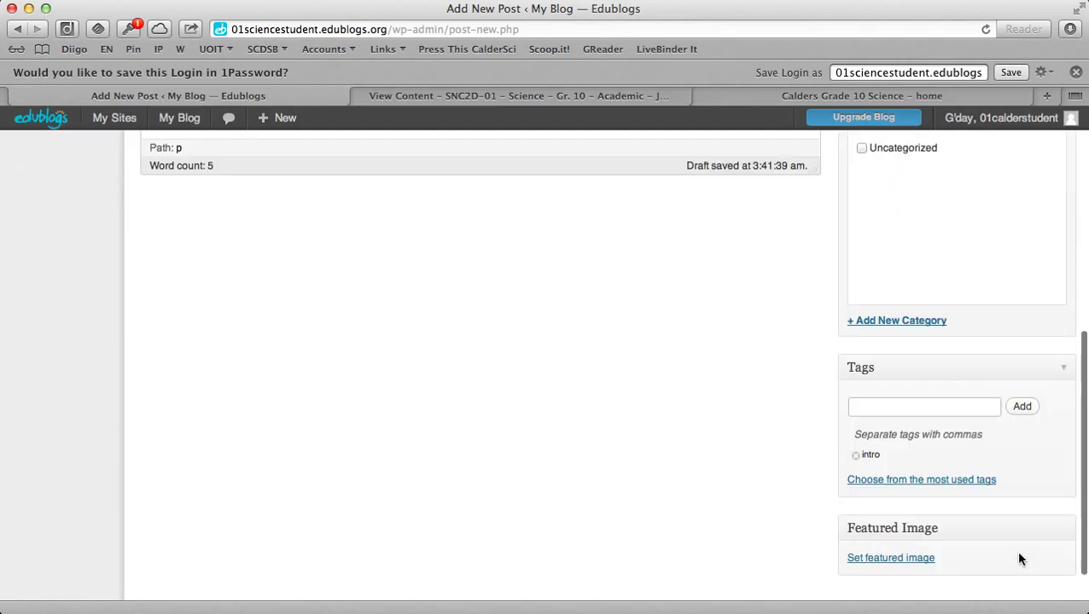
{"action": "scroll", "coordinate": [1018, 558], "scroll_direction": "up", "scroll_amount": 9}
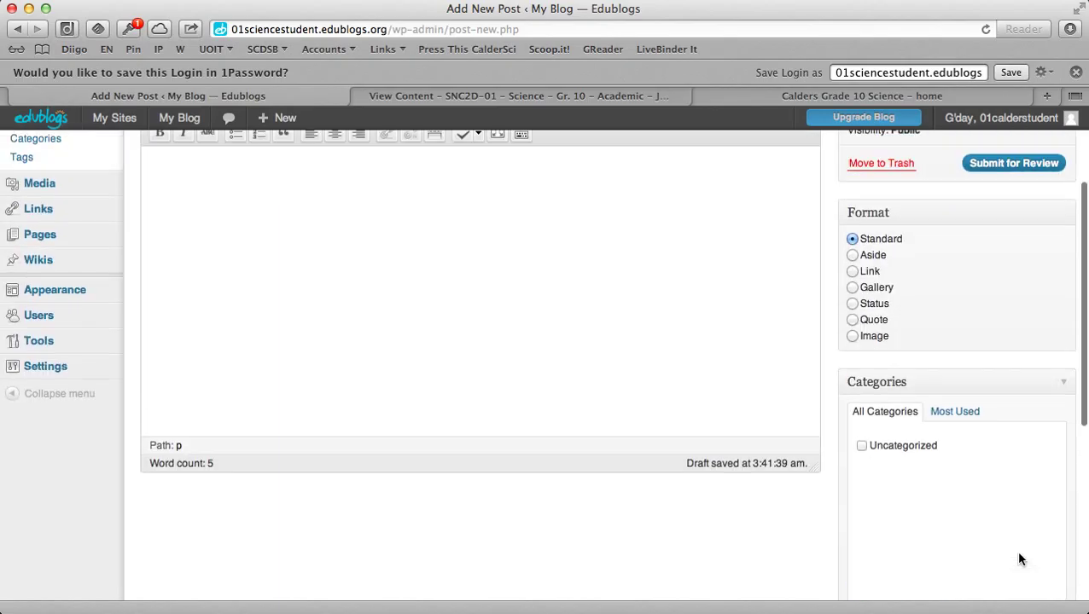
{"action": "left_click", "coordinate": [1020, 313]}
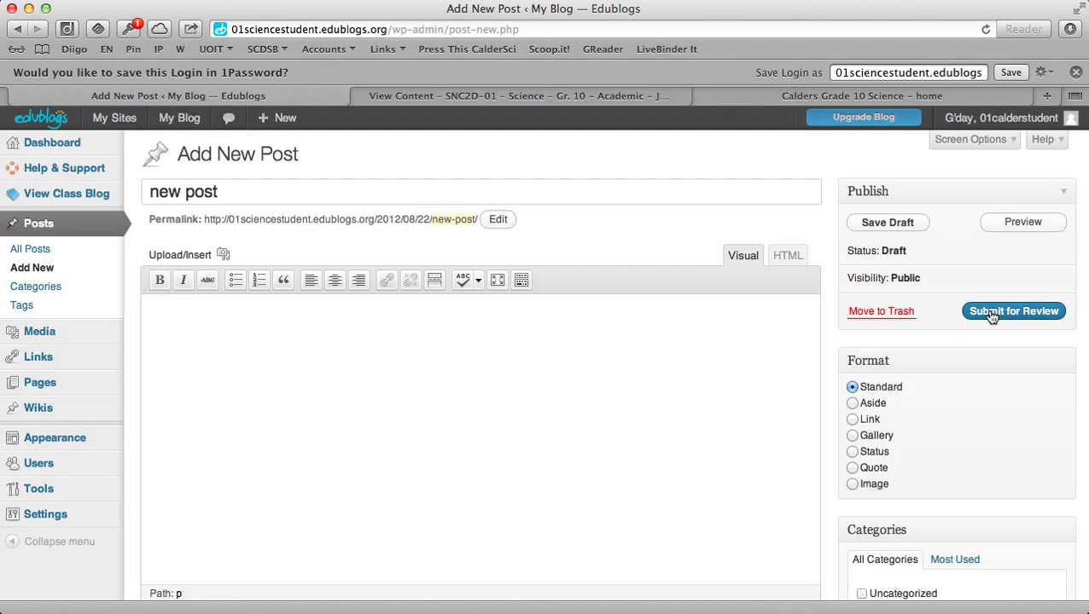
{"action": "left_click", "coordinate": [992, 314]}
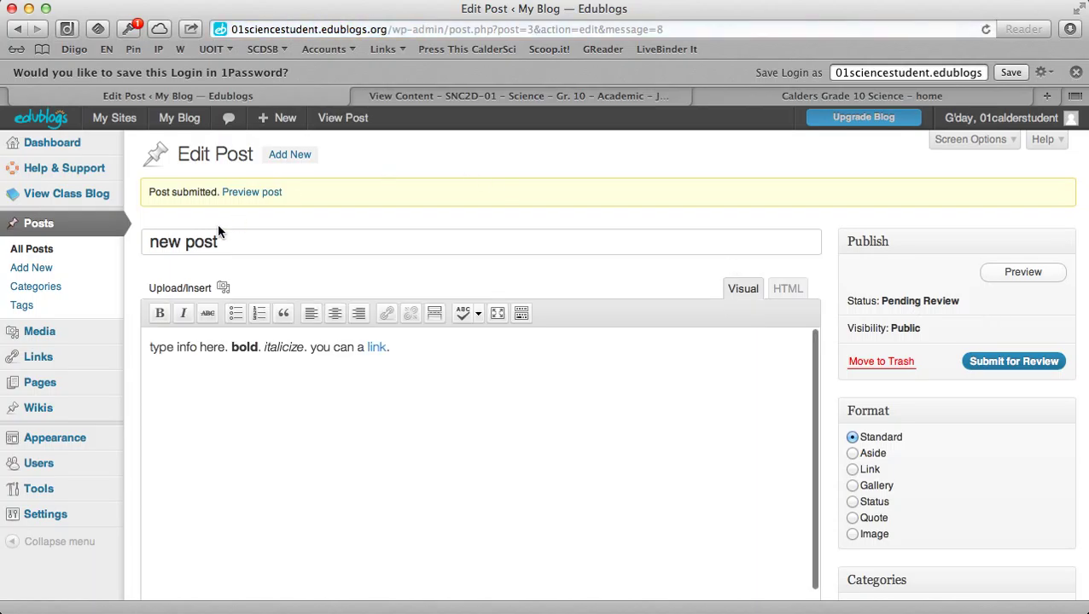
- From All Posts, trash the pending 'new post' so only Hello world! remains
{"action": "left_click", "coordinate": [43, 254]}
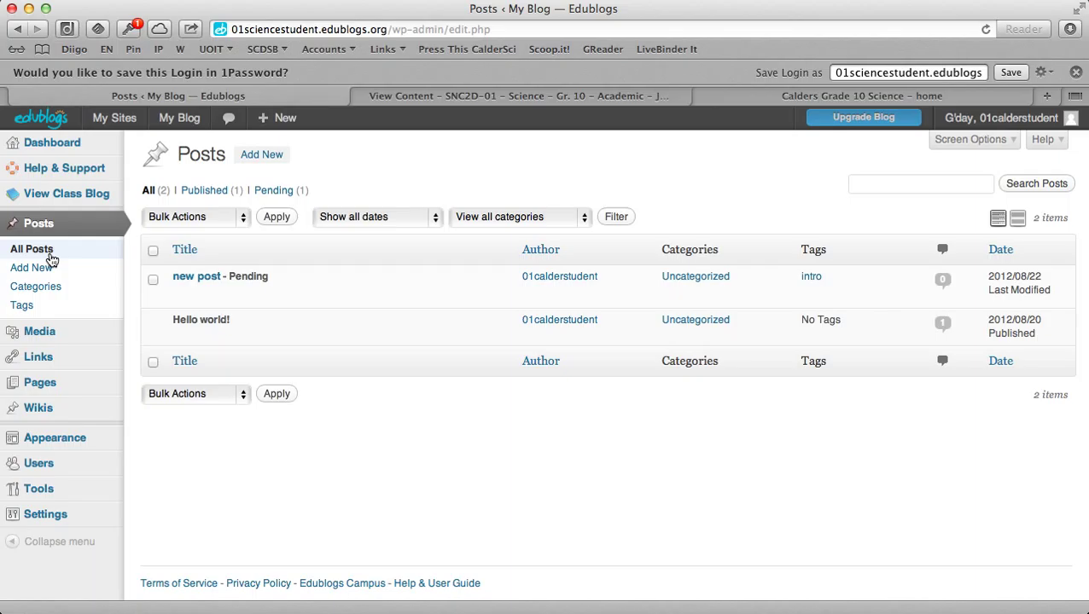
{"action": "mouse_move", "coordinate": [203, 289]}
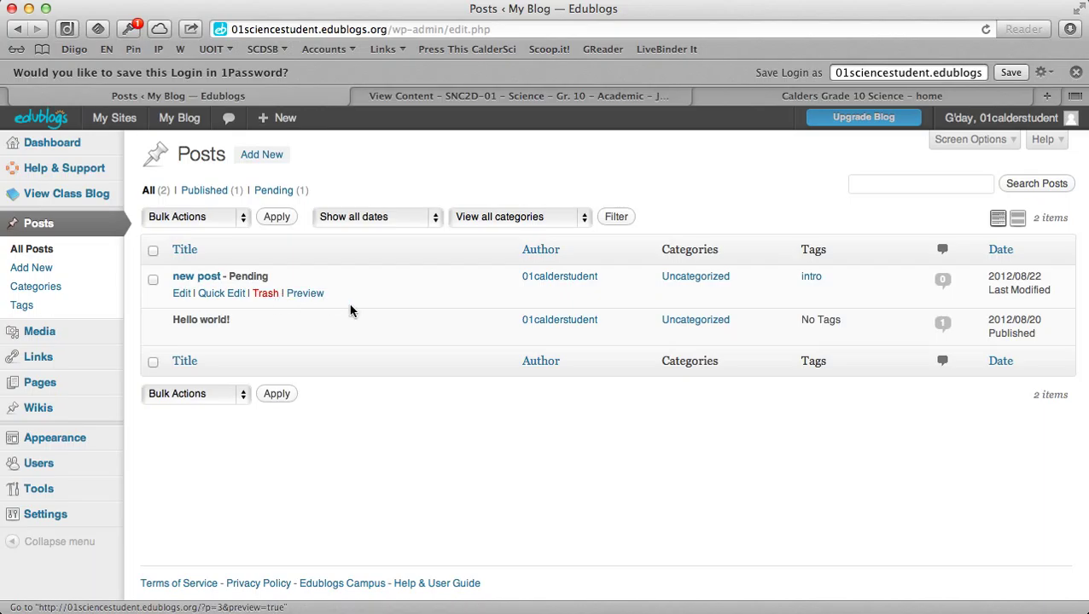
{"action": "mouse_move", "coordinate": [369, 316]}
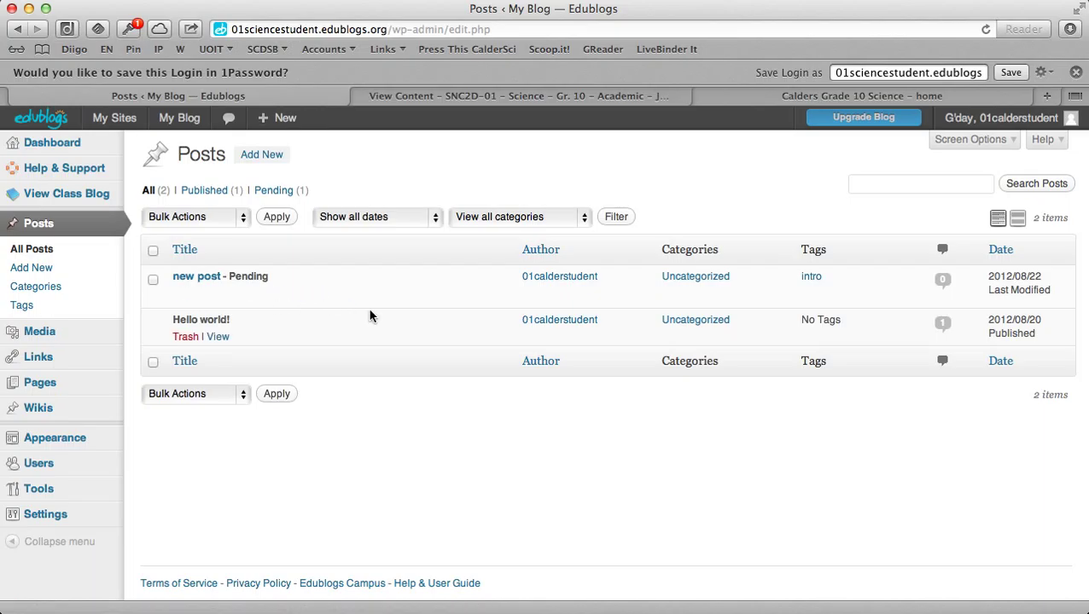
{"action": "mouse_move", "coordinate": [262, 293]}
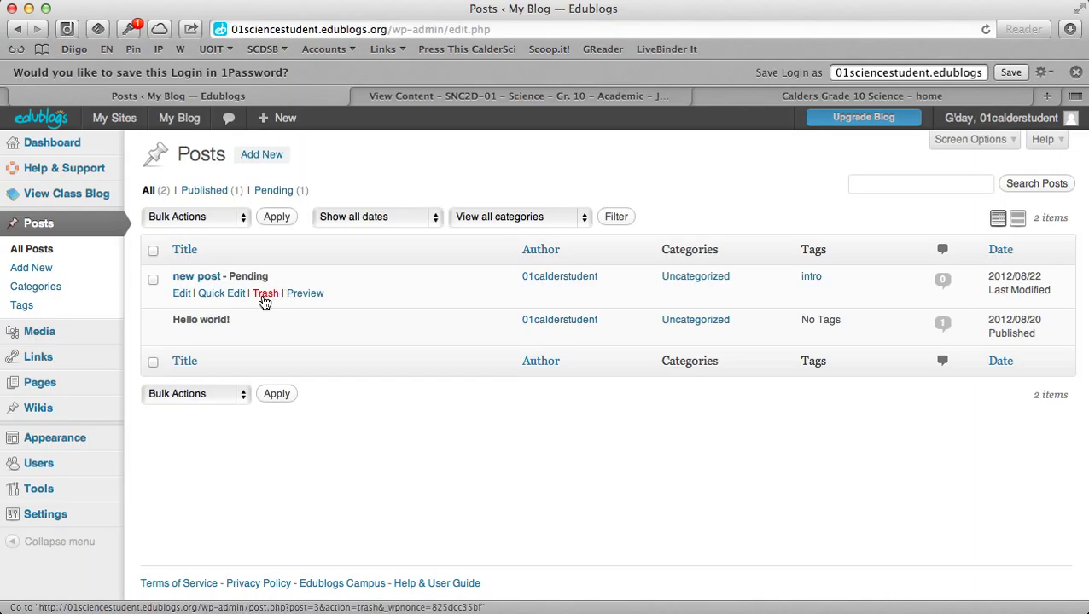
{"action": "left_click", "coordinate": [265, 300]}
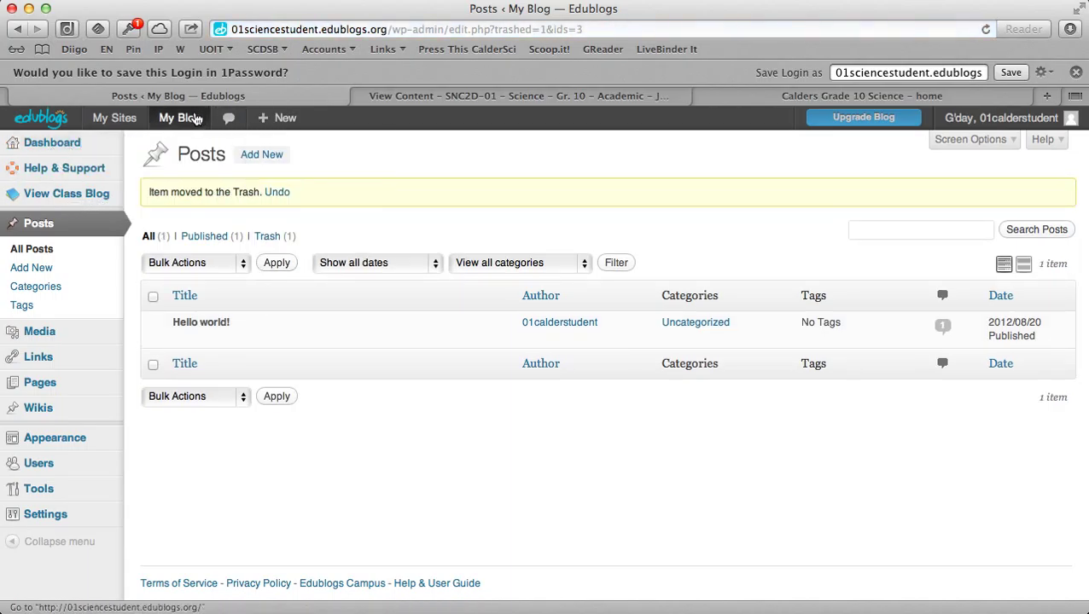
{"action": "left_click", "coordinate": [195, 119]}
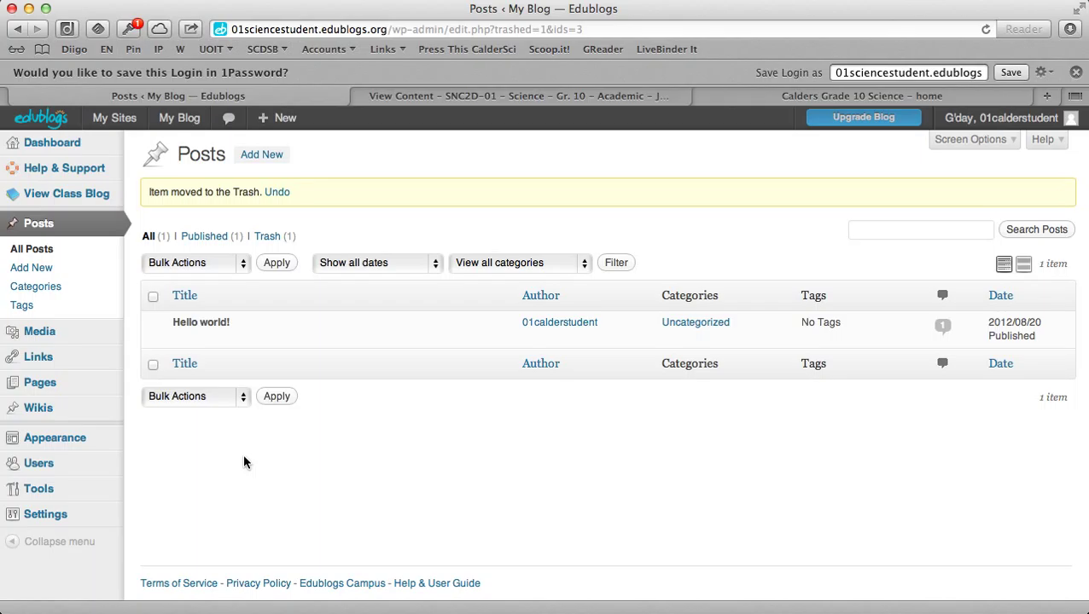
- Load YouTube in a new browser tab and dismiss the password manager's prompts
{"action": "mouse_move", "coordinate": [1036, 114]}
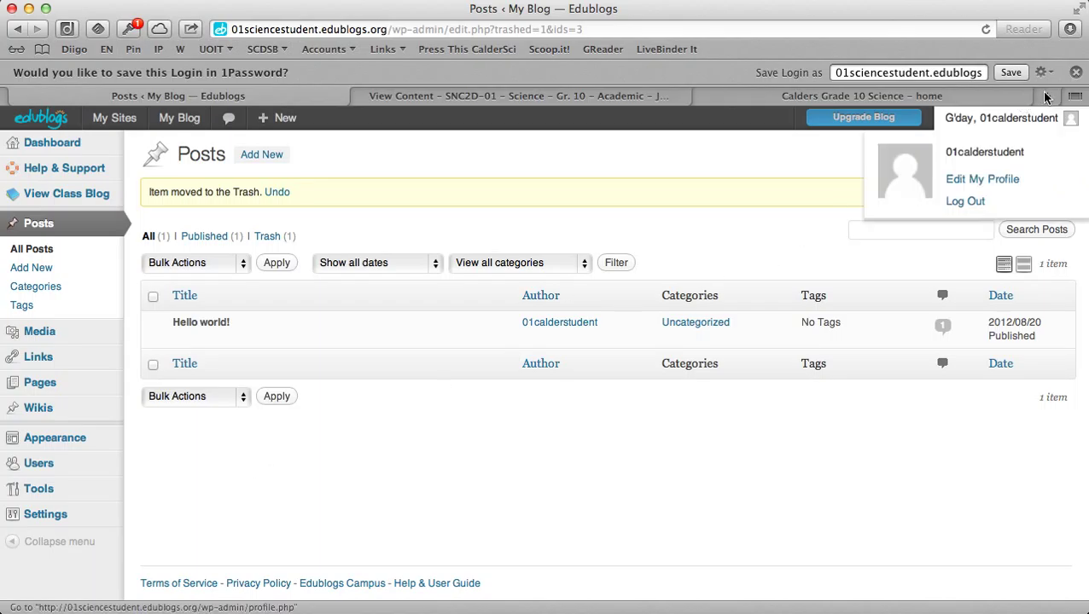
{"action": "left_click", "coordinate": [1047, 96]}
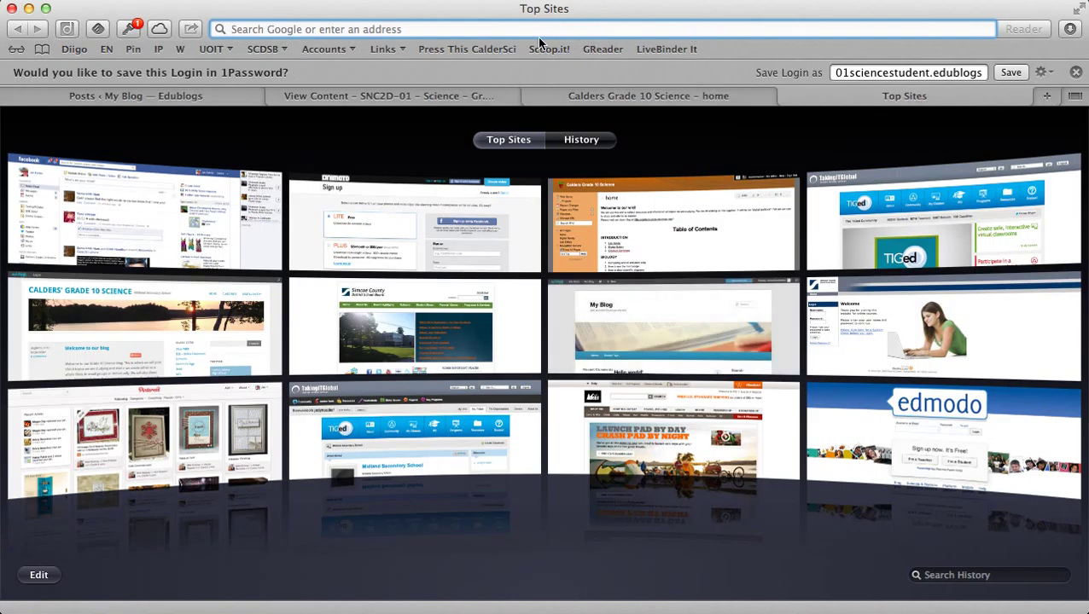
{"action": "type", "text": "youtube"}
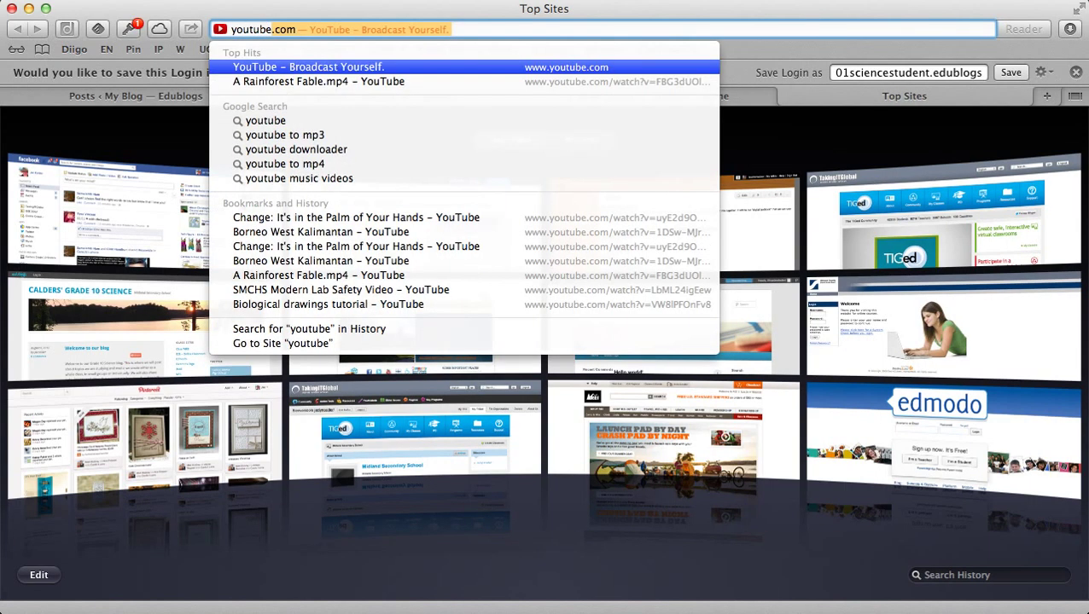
{"action": "key", "text": "Return"}
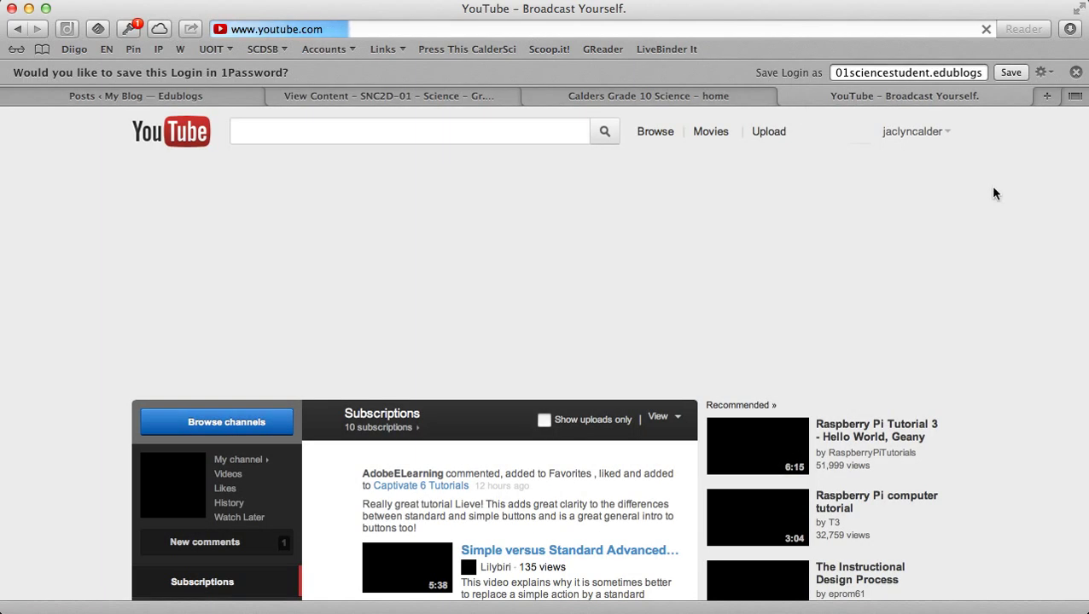
{"action": "left_click", "coordinate": [1077, 72]}
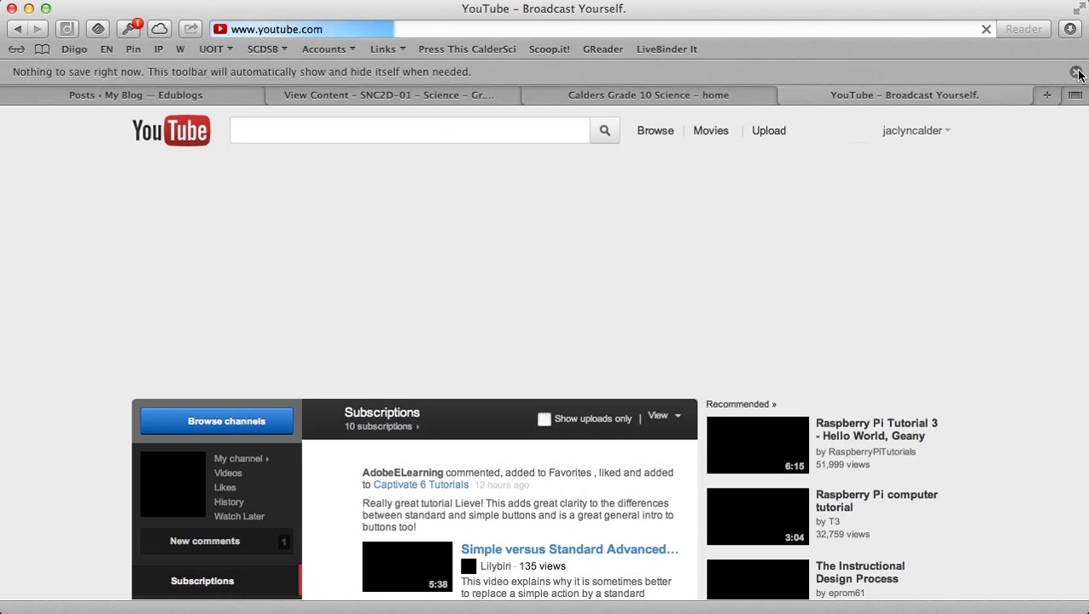
{"action": "left_click", "coordinate": [1077, 72]}
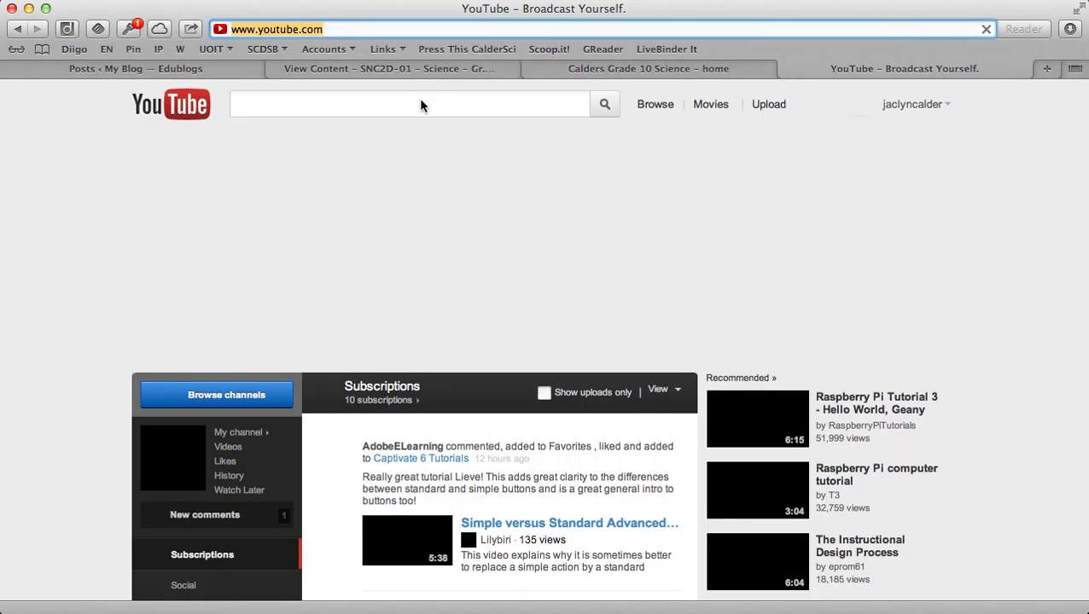
- Search YouTube for 'lab safety'
{"action": "left_click", "coordinate": [359, 104]}
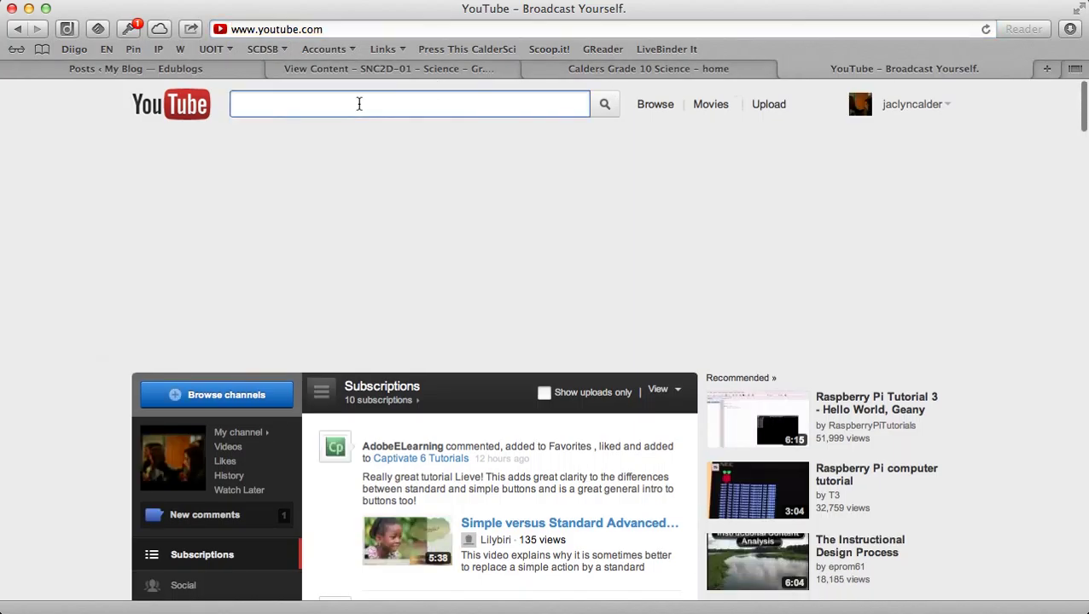
{"action": "type", "text": "lab"}
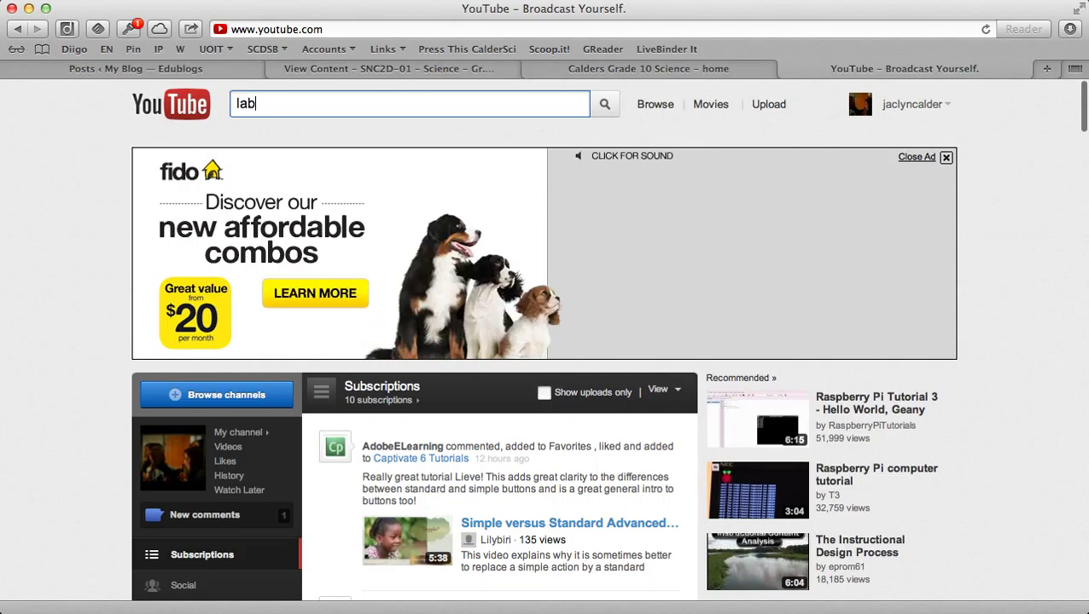
{"action": "type", "text": " safety"}
{"action": "key", "text": "Return"}
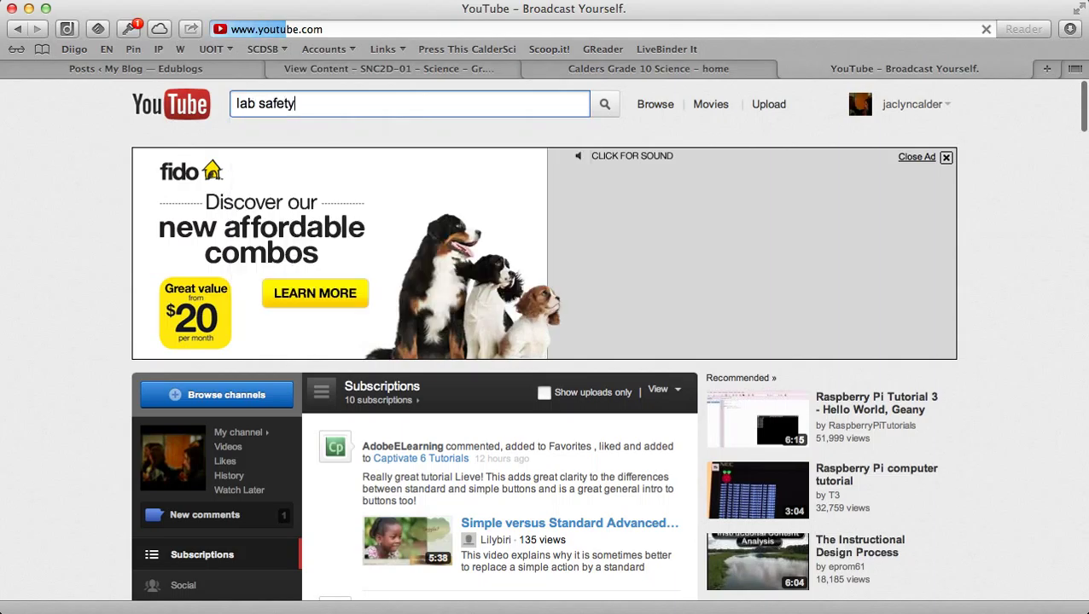
{"action": "scroll", "coordinate": [375, 342], "scroll_direction": "down", "scroll_amount": 5}
- Open the Science Lab Safety Rules video and copy its 420×315 iframe embed code
{"action": "left_click", "coordinate": [317, 306]}
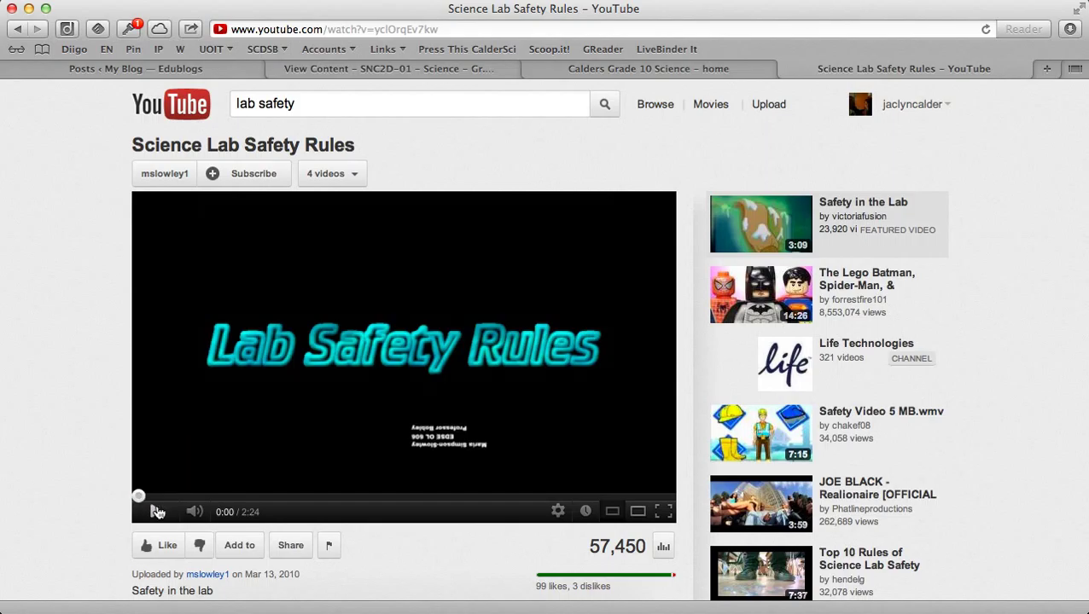
{"action": "scroll", "coordinate": [72, 510], "scroll_direction": "down", "scroll_amount": 2}
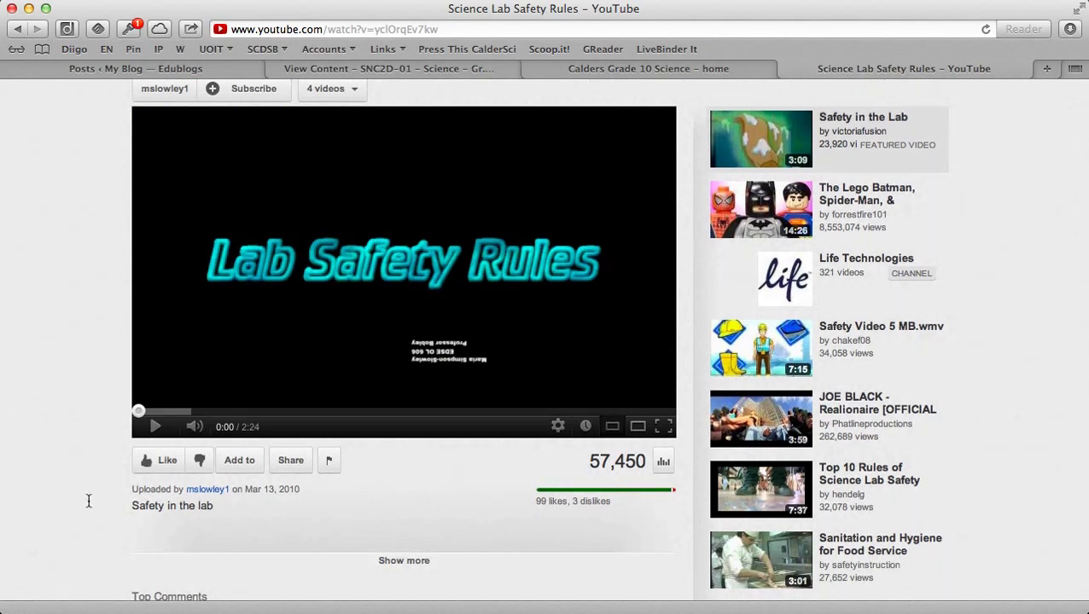
{"action": "left_click", "coordinate": [284, 466]}
{"action": "scroll", "coordinate": [284, 470], "scroll_direction": "down", "scroll_amount": 2}
{"action": "scroll", "coordinate": [284, 467], "scroll_direction": "down", "scroll_amount": 2}
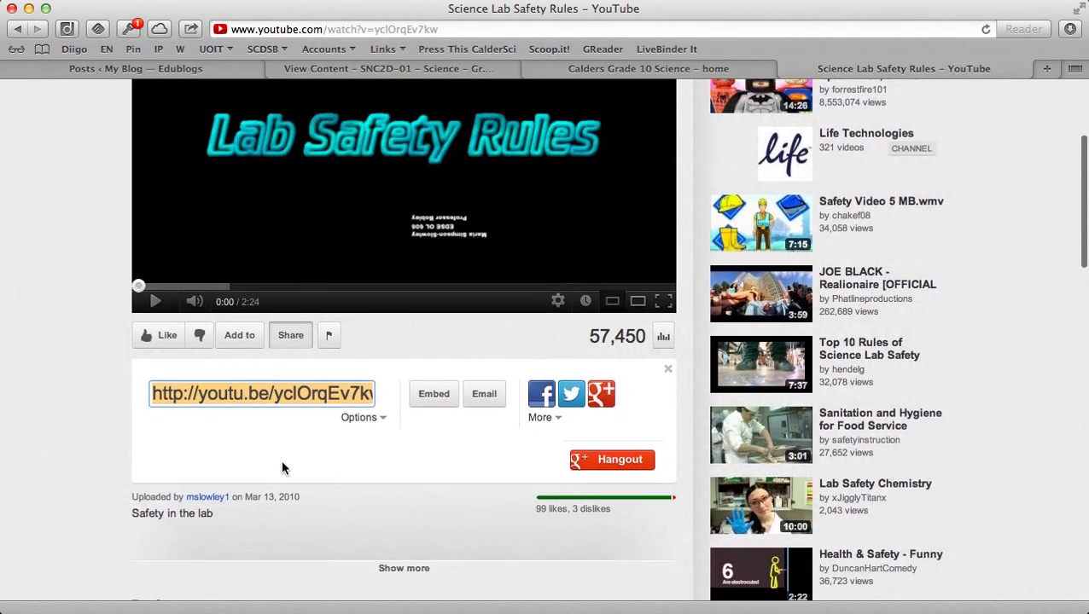
{"action": "left_click", "coordinate": [434, 400]}
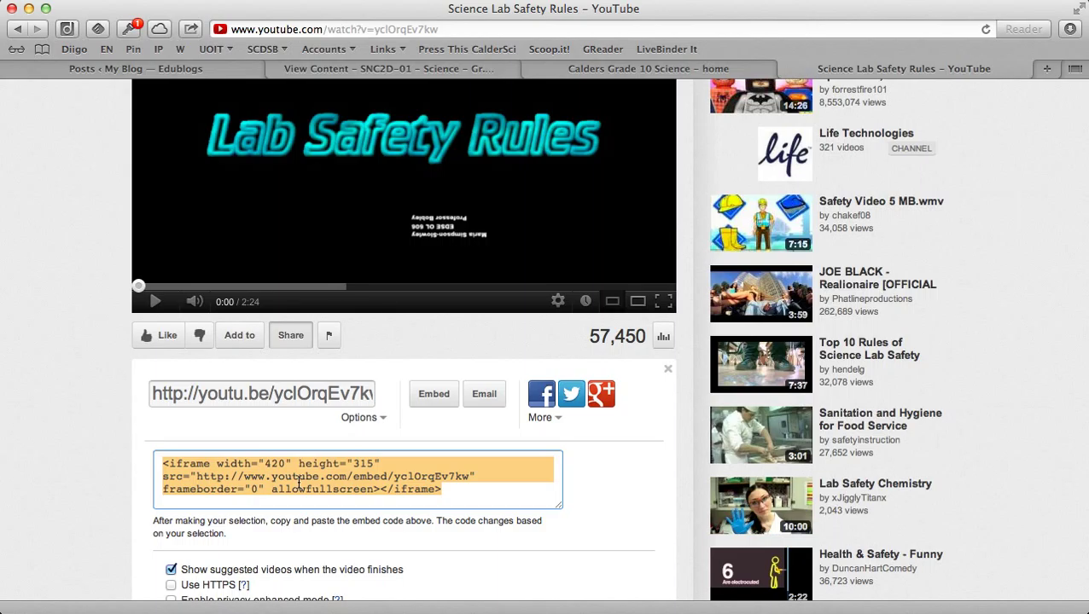
{"action": "right_click", "coordinate": [298, 483]}
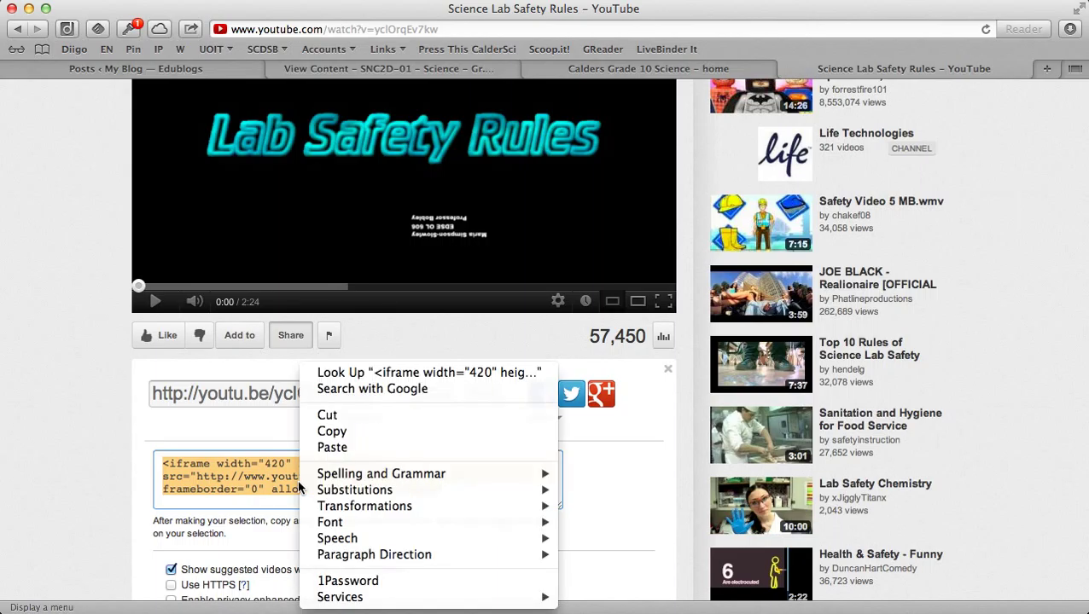
{"action": "left_click", "coordinate": [321, 436]}
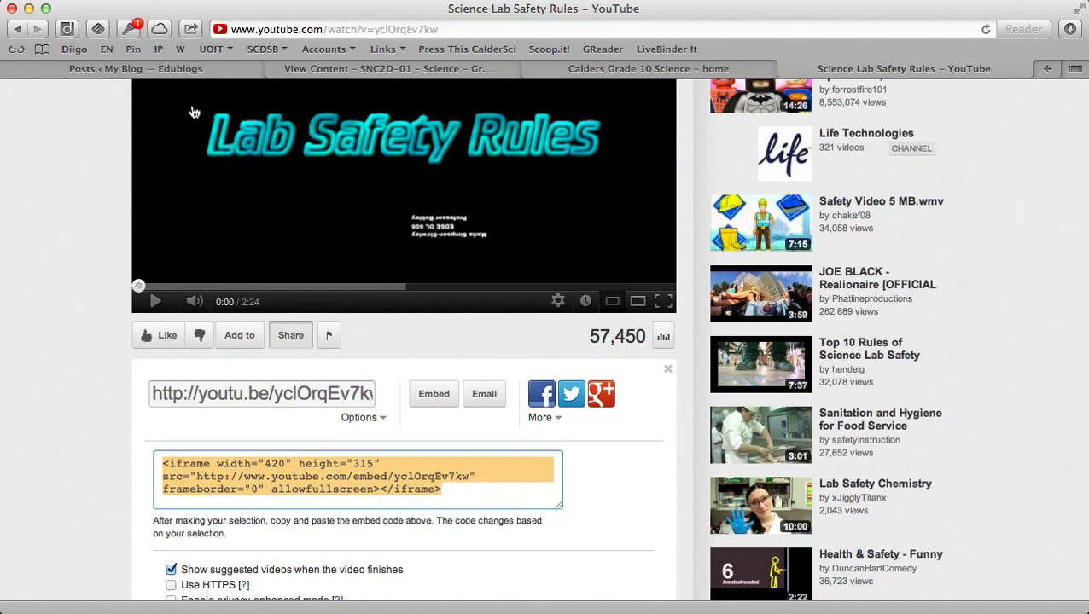
- Create a new Edublogs post titled 'lab safety video' with body 'check out this video....'
{"action": "left_click", "coordinate": [196, 75]}
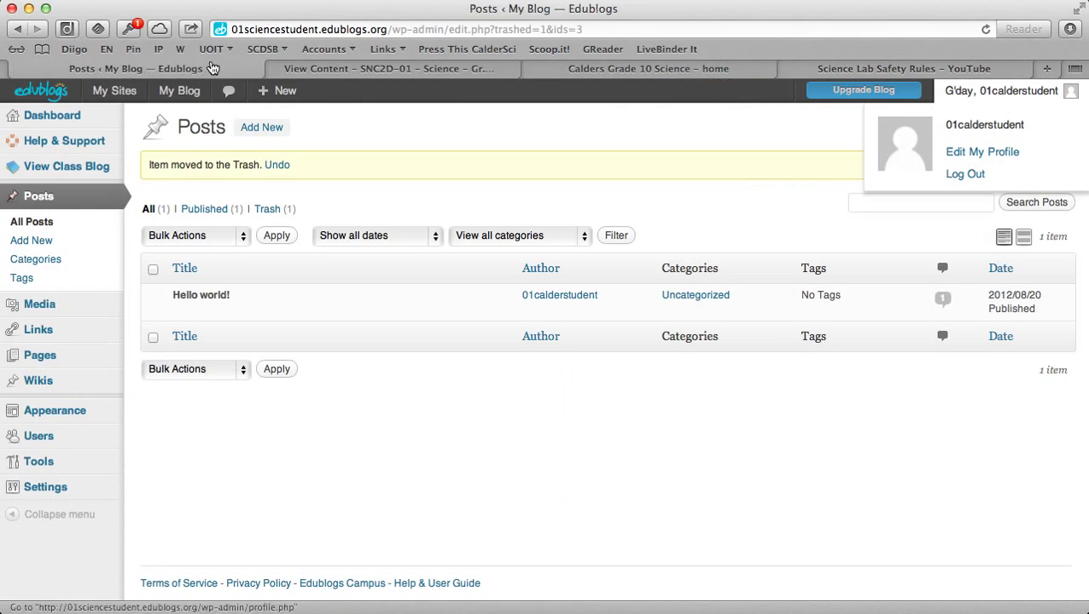
{"action": "left_click", "coordinate": [279, 132]}
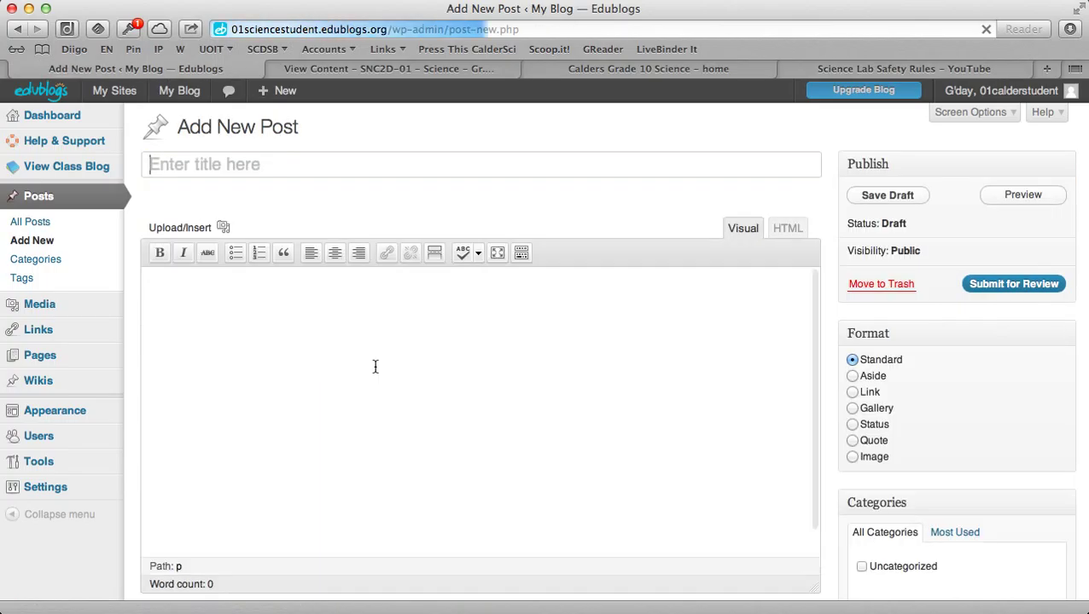
{"action": "type", "text": "lab s"}
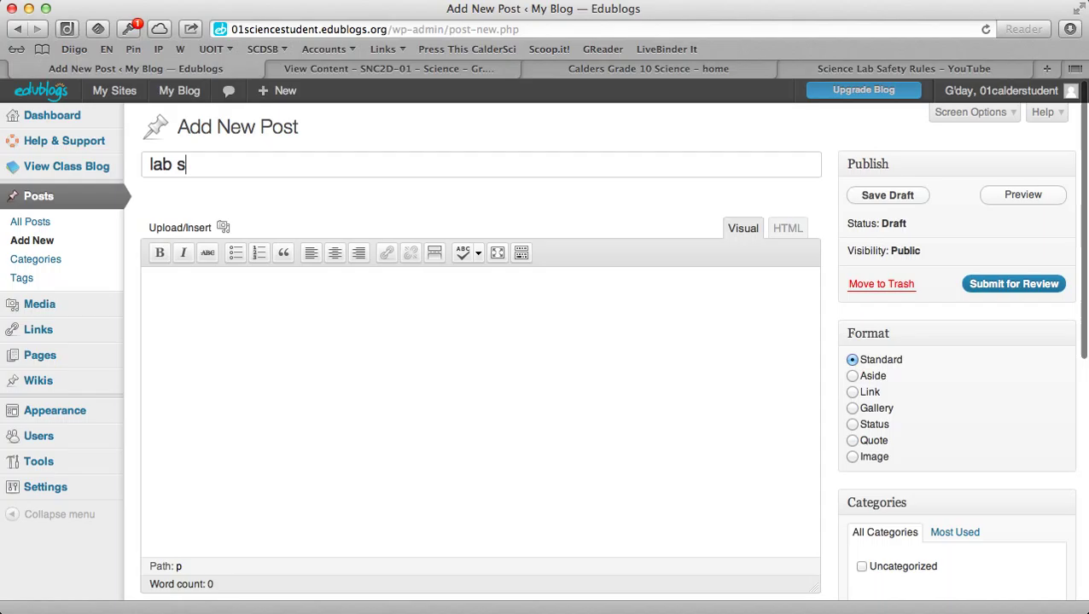
{"action": "type", "text": "afety video"}
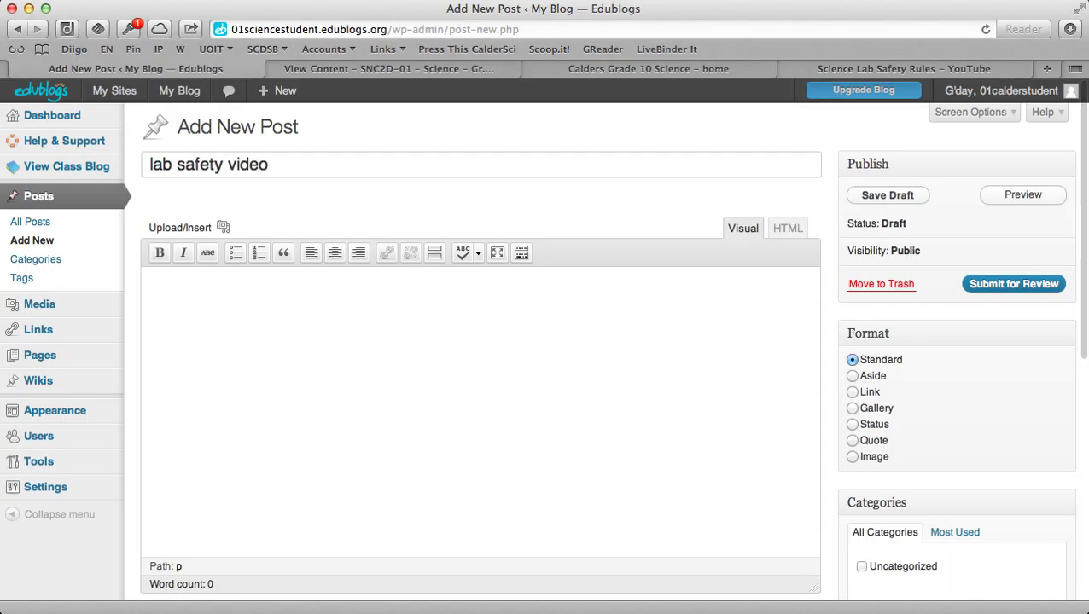
{"action": "left_click", "coordinate": [368, 373]}
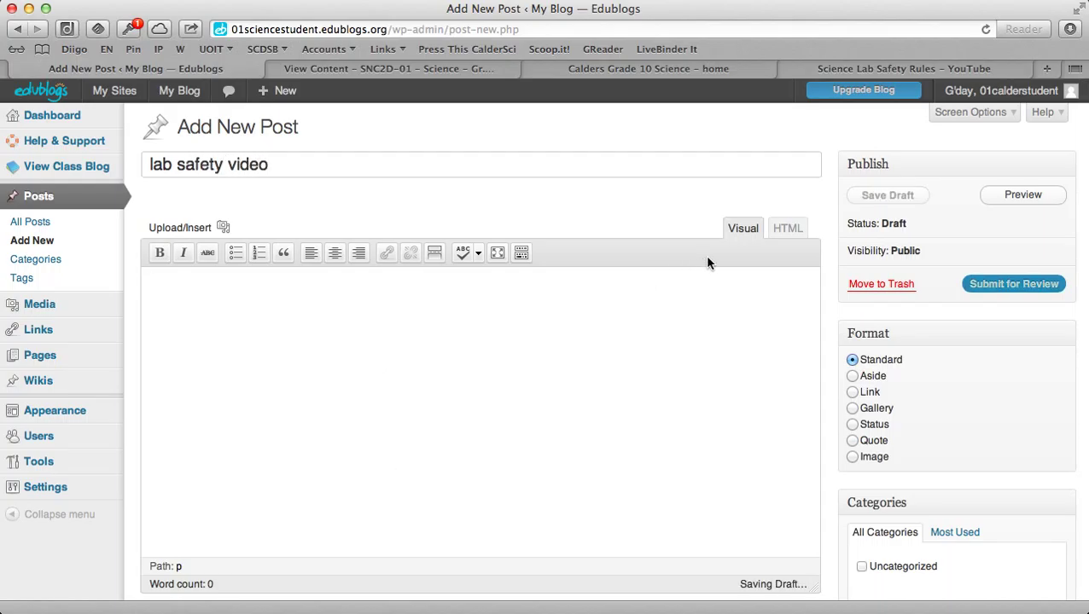
{"action": "type", "text": "check"}
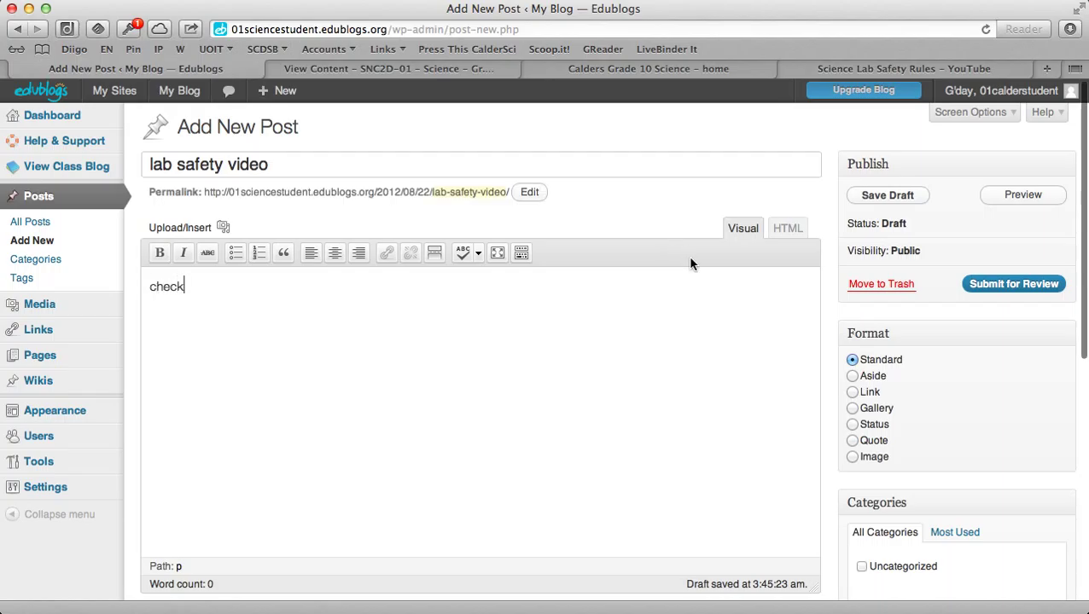
{"action": "type", "text": " out this vide"}
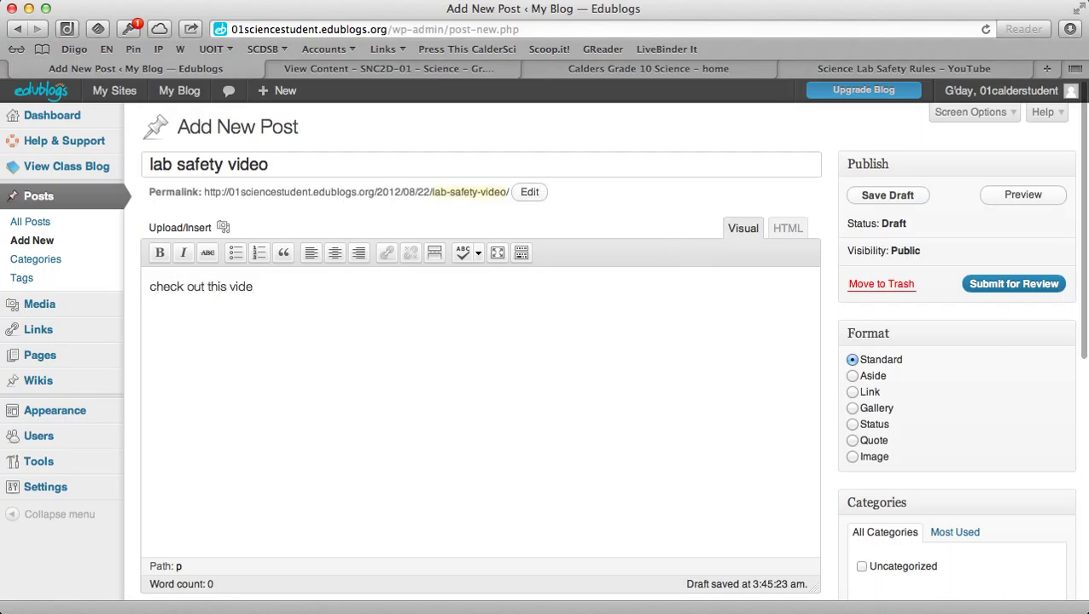
{"action": "type", "text": "o...."}
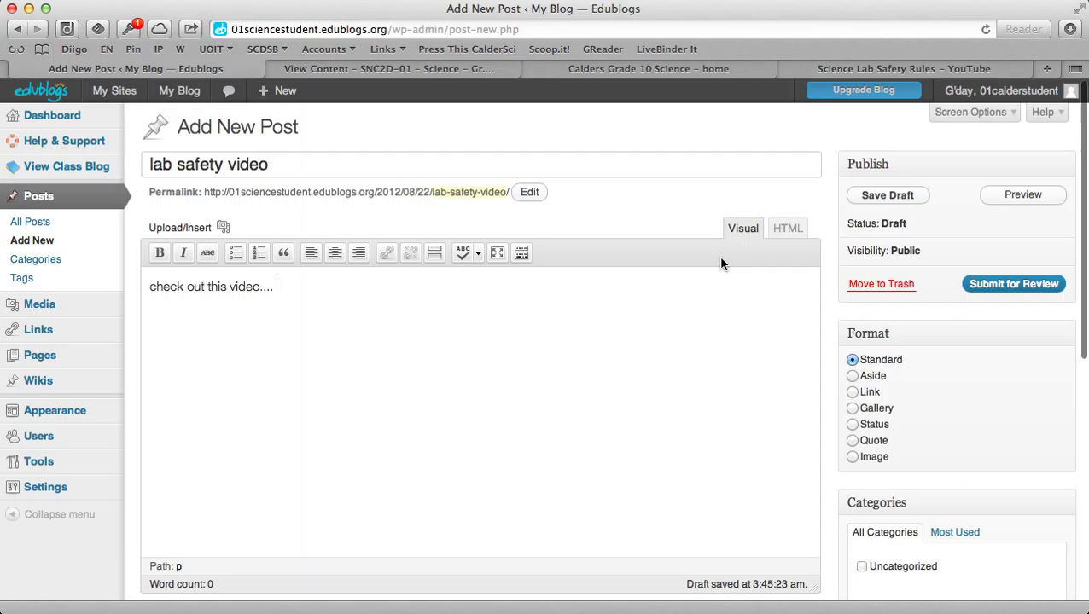
{"action": "key", "text": "Return"}
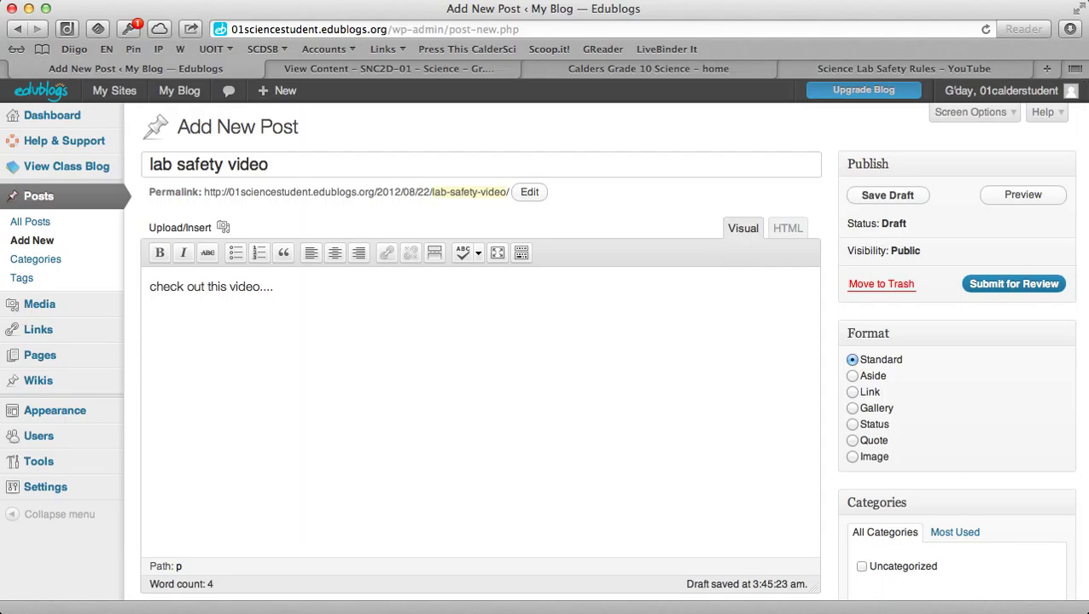
- Paste the YouTube iframe code below the text in the HTML view and submit for review
{"action": "left_click", "coordinate": [789, 228]}
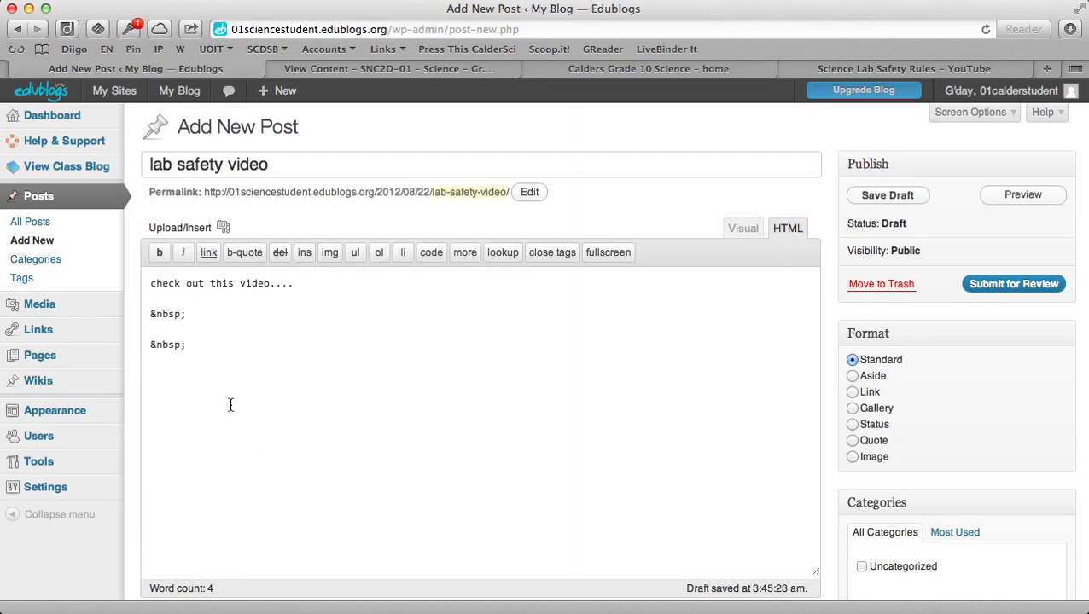
{"action": "left_click", "coordinate": [170, 389]}
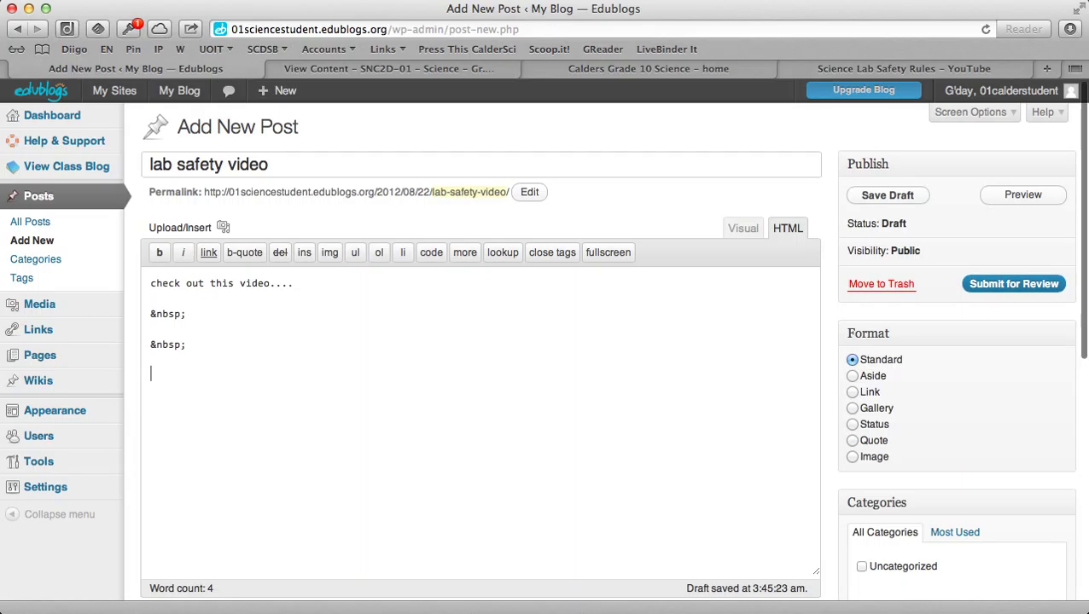
{"action": "key", "text": "super+v"}
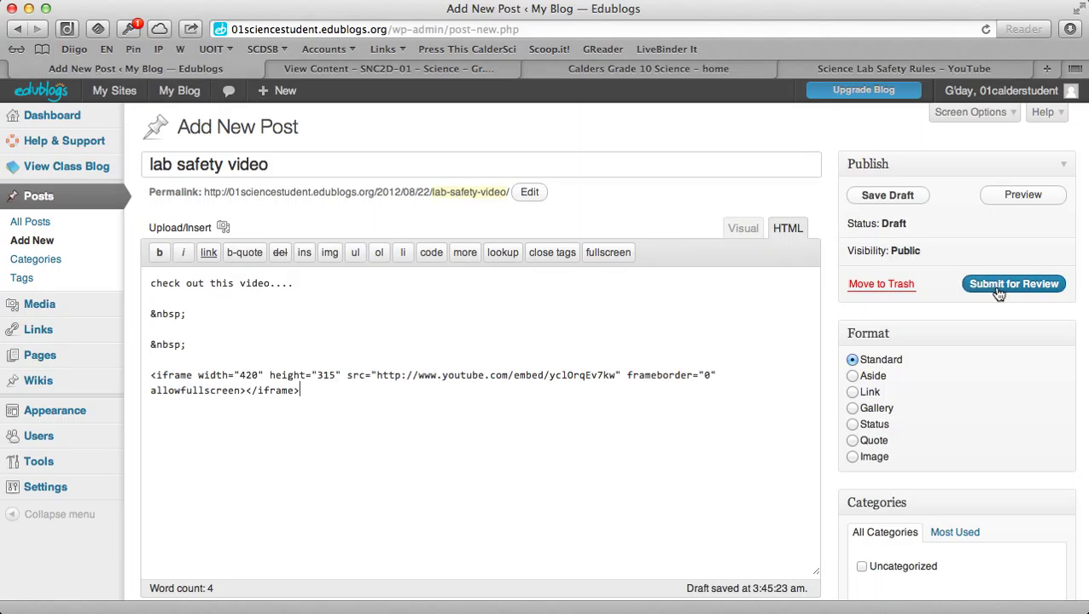
{"action": "scroll", "coordinate": [998, 293], "scroll_direction": "down", "scroll_amount": 5}
{"action": "scroll", "coordinate": [997, 289], "scroll_direction": "up", "scroll_amount": 4}
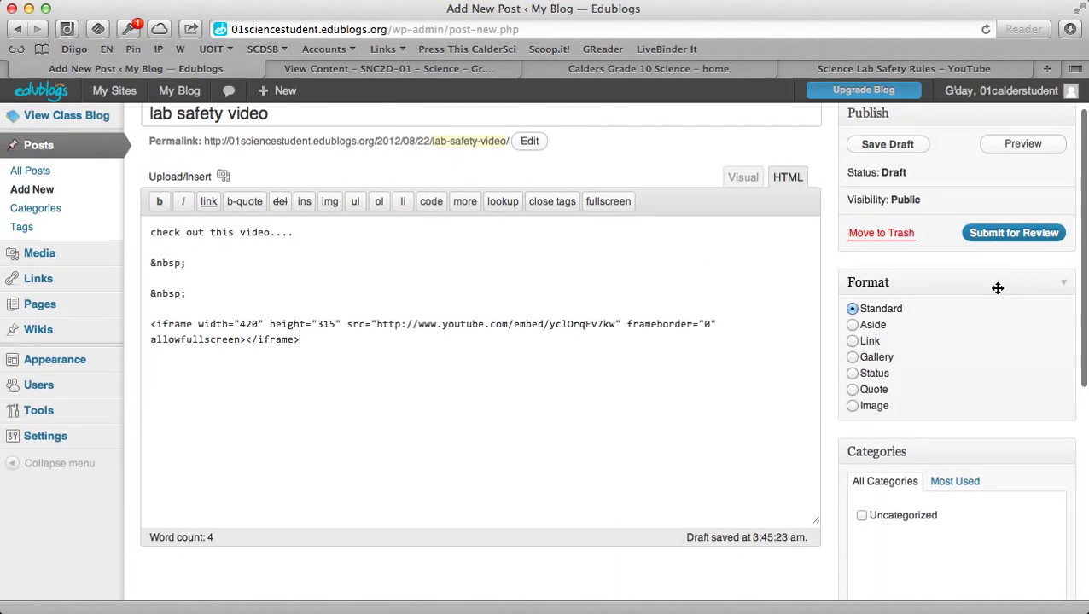
{"action": "left_click", "coordinate": [1009, 244]}
{"action": "left_click", "coordinate": [896, 339]}
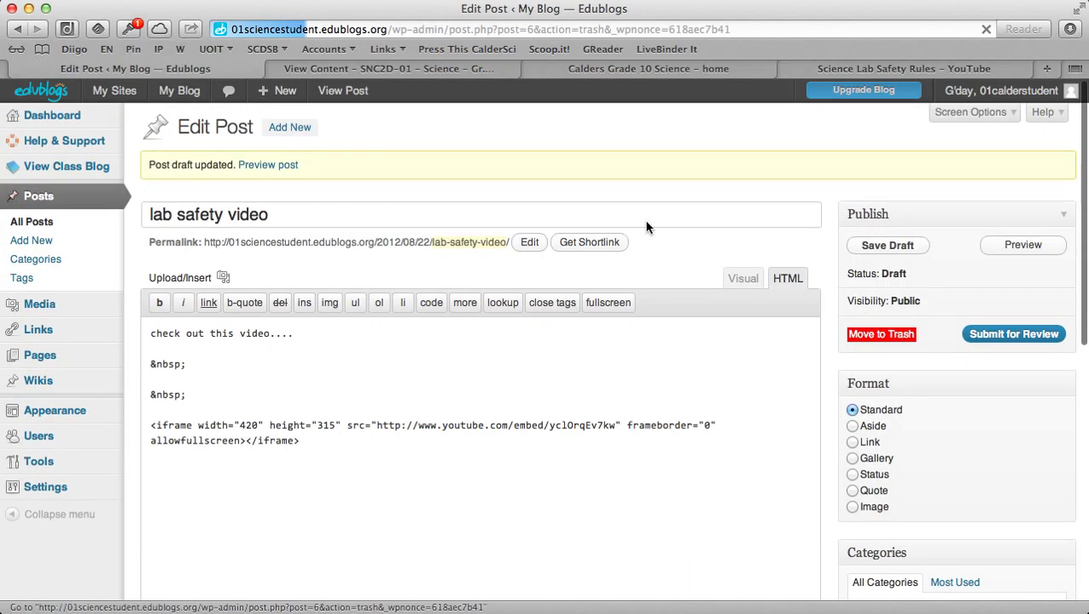
- Open My Blog's public front page and scroll through it, Hello world! at top
{"action": "left_click", "coordinate": [190, 93]}
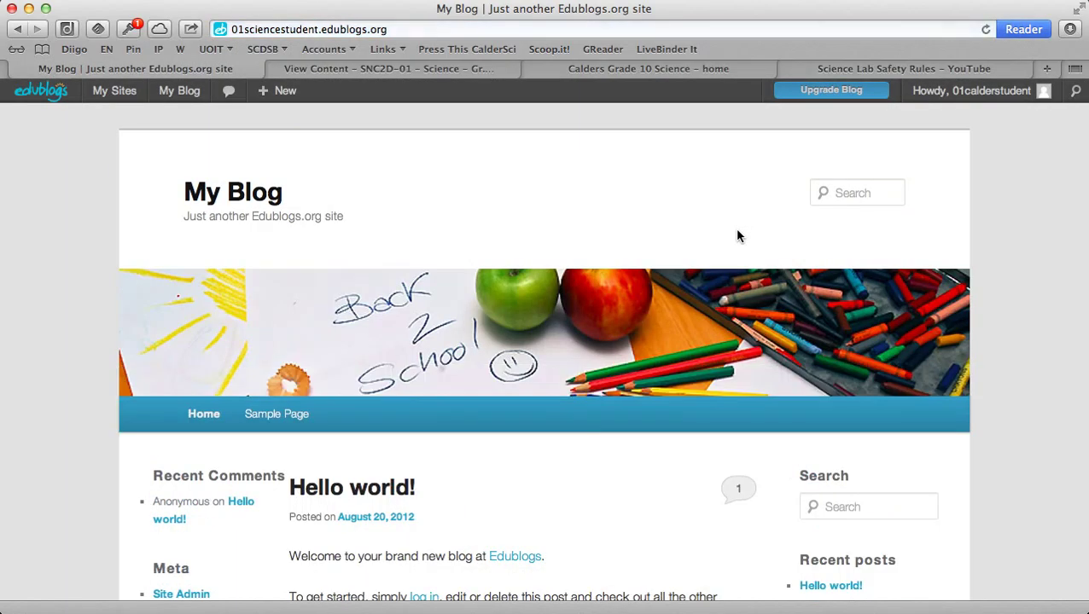
{"action": "scroll", "coordinate": [736, 235], "scroll_direction": "down", "scroll_amount": 5}
{"action": "scroll", "coordinate": [736, 236], "scroll_direction": "up", "scroll_amount": 5}
{"action": "scroll", "coordinate": [561, 285], "scroll_direction": "down", "scroll_amount": 5}
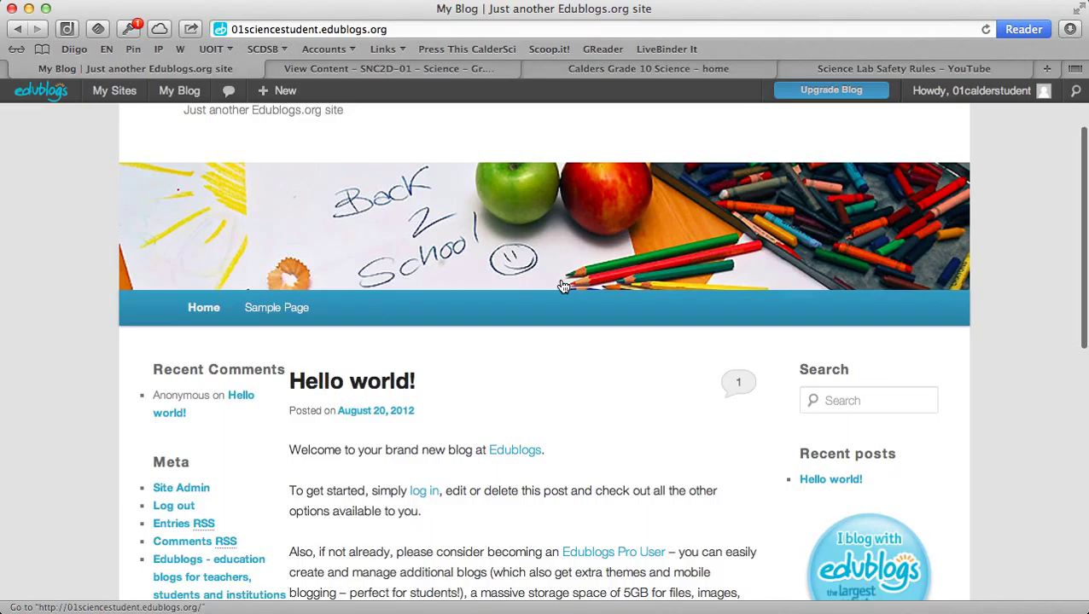
{"action": "scroll", "coordinate": [561, 285], "scroll_direction": "down", "scroll_amount": 5}
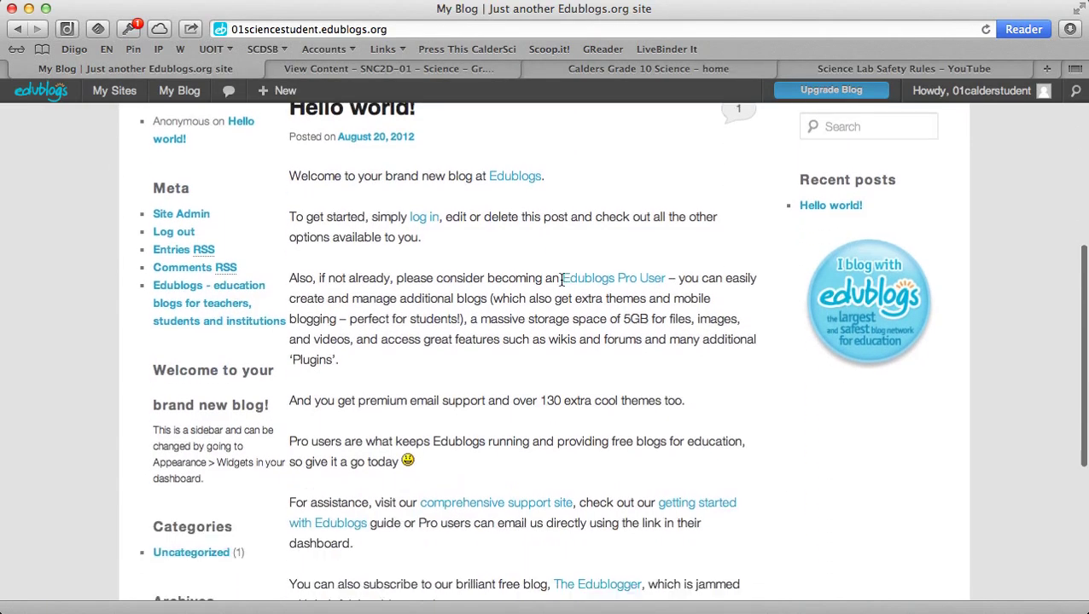
{"action": "scroll", "coordinate": [563, 288], "scroll_direction": "up", "scroll_amount": 10}
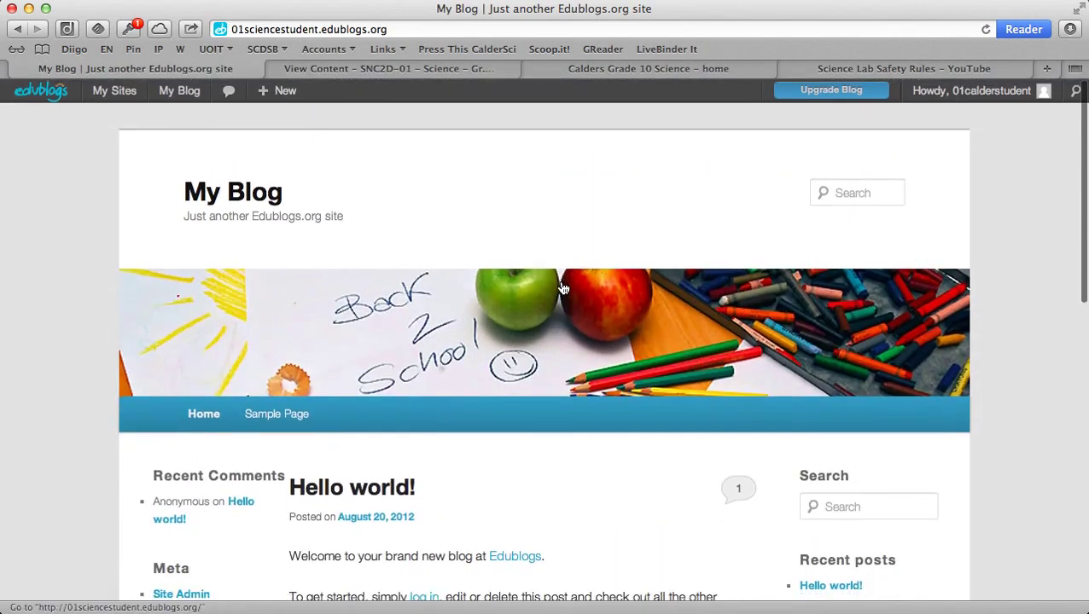